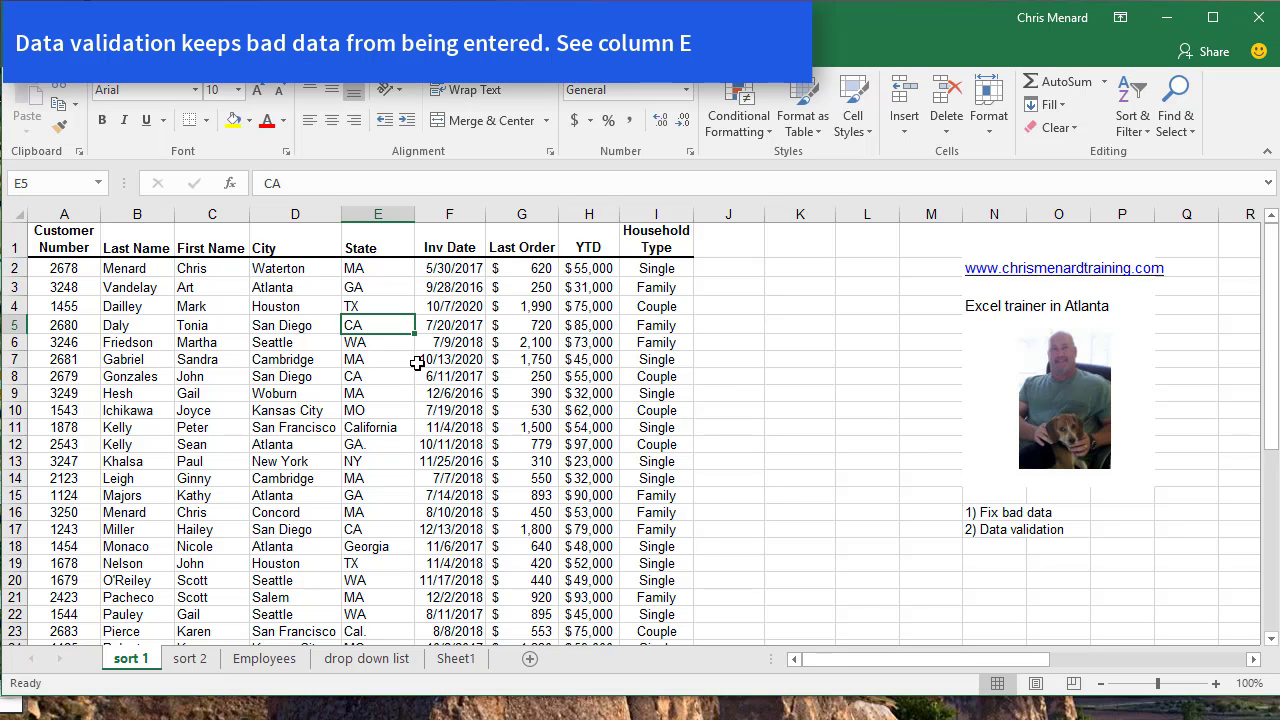
Step: Sort the customer table by the State column from A to Z
scroll(404, 359, "down", 1)
scroll(404, 359, "up", 1)
scroll(406, 361, "down", 4)
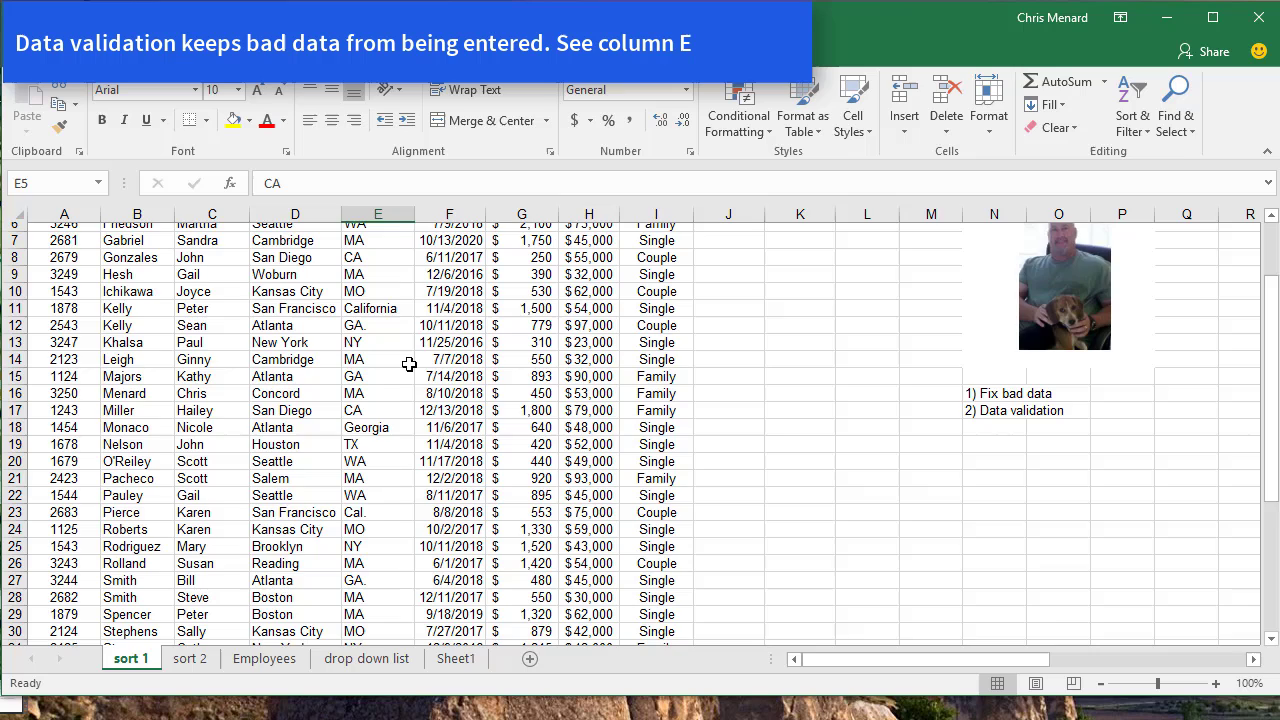
scroll(486, 366, "up", 4)
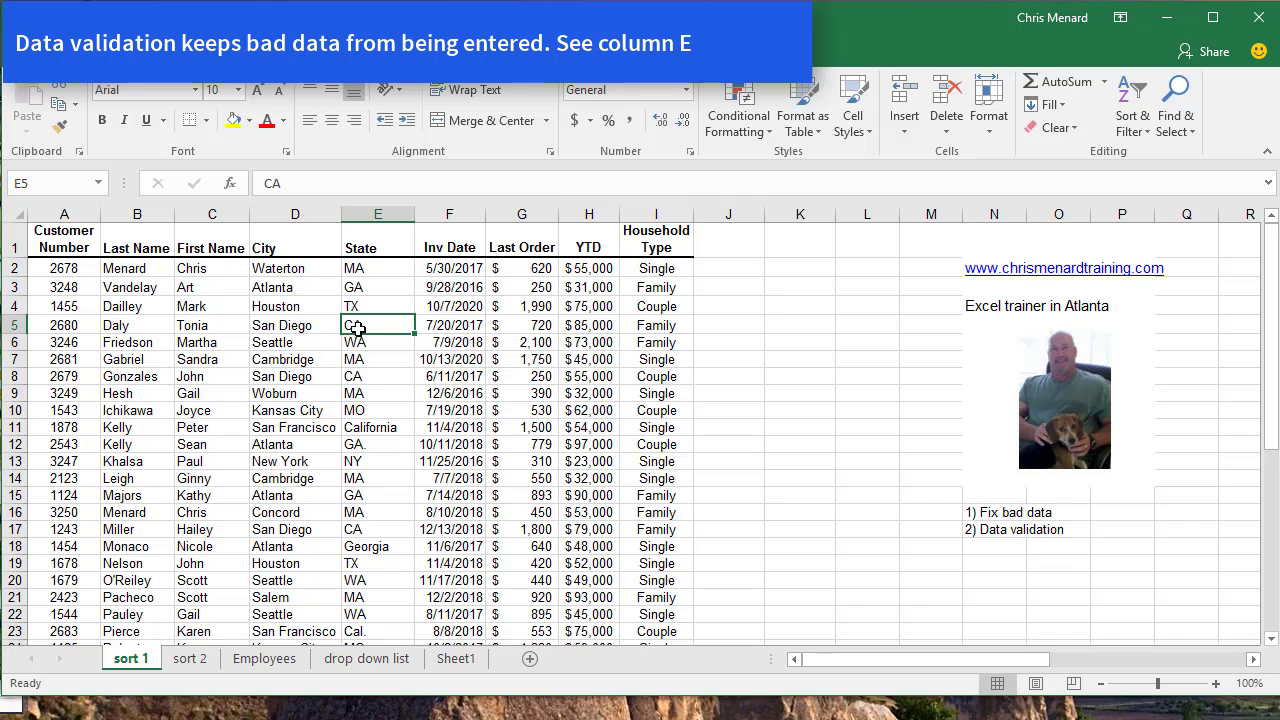
left_click(373, 270)
right_click(378, 272)
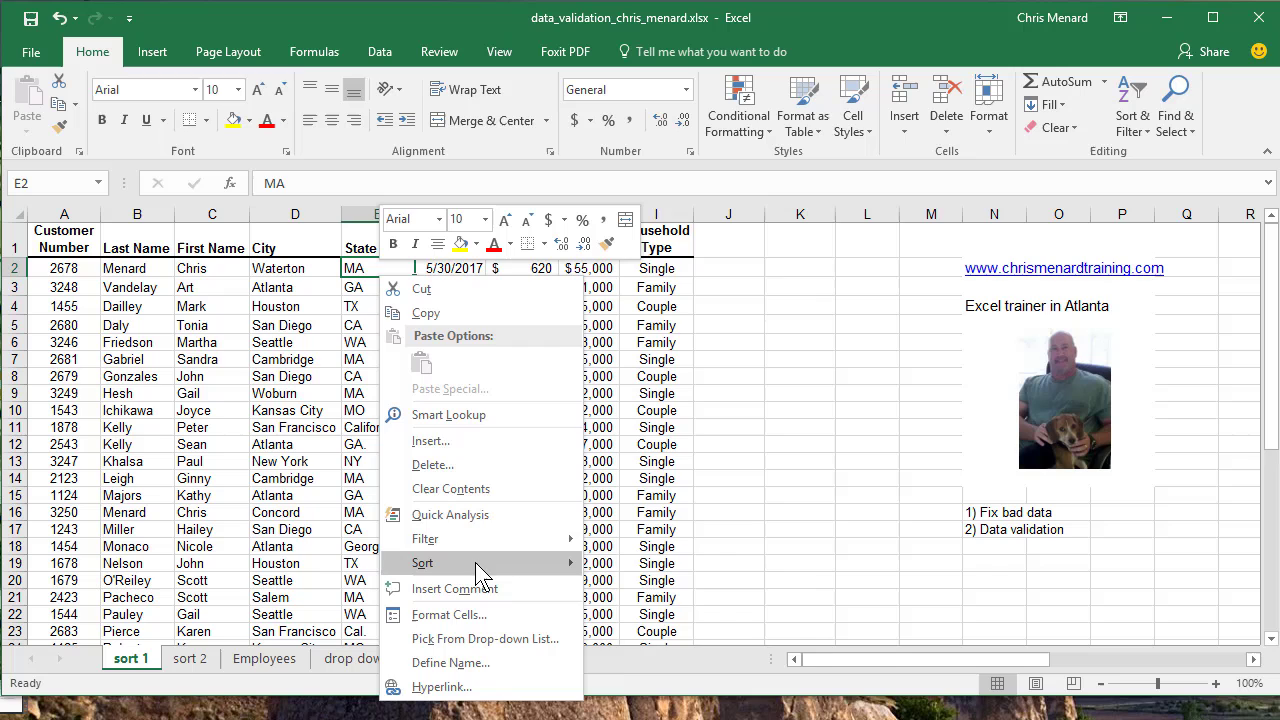
mouse_move(475, 562)
left_click(641, 566)
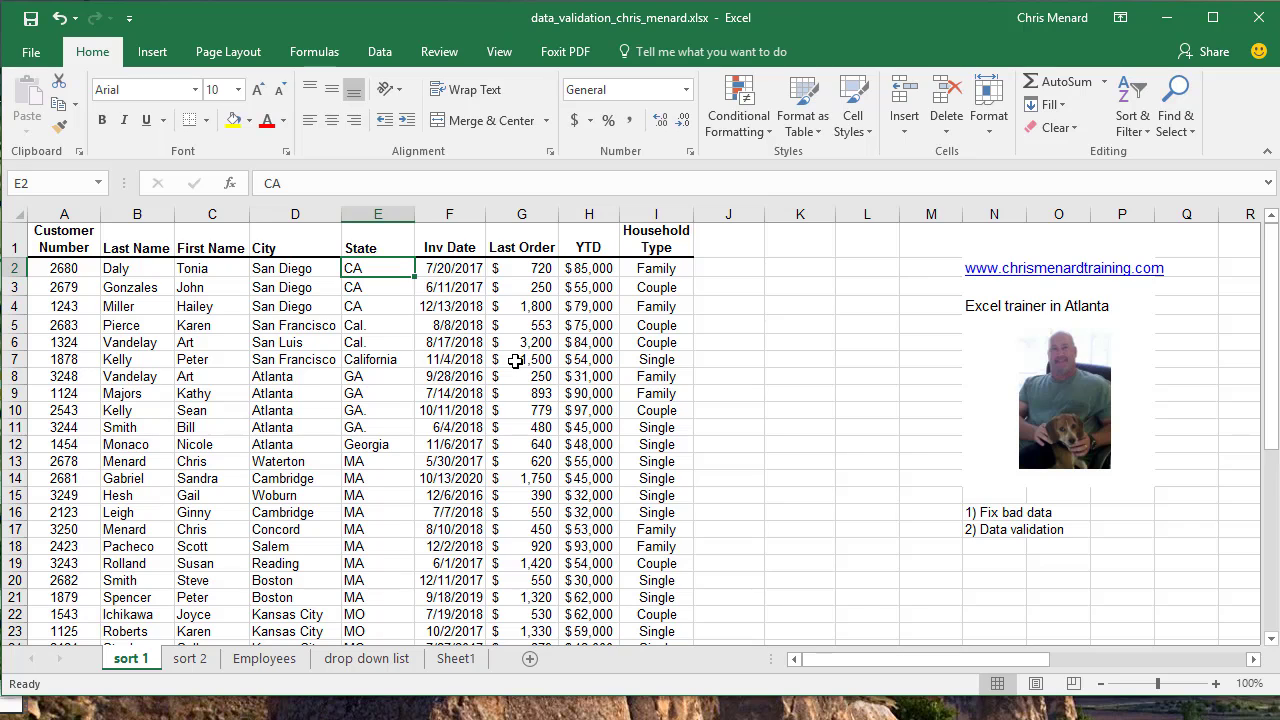
Step: Examine the sorted State column for inconsistent spellings of the same state
scroll(515, 361, "down", 1)
scroll(515, 361, "up", 1)
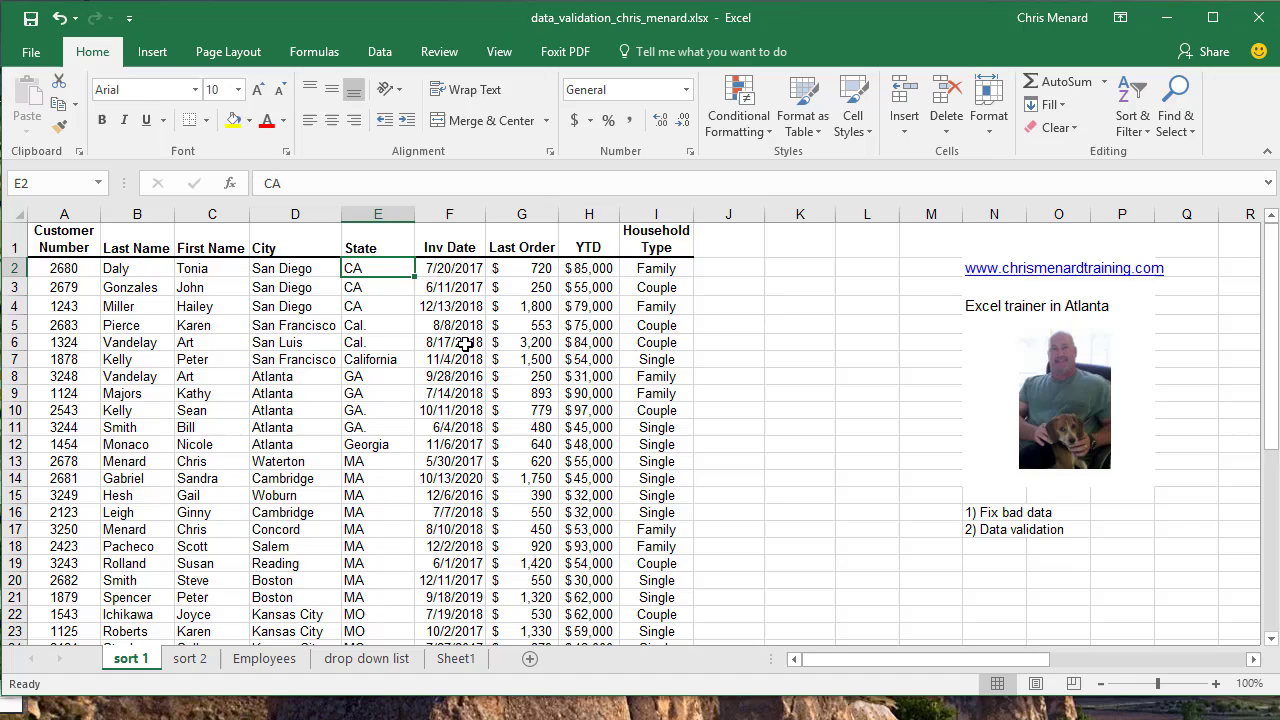
left_click(384, 325)
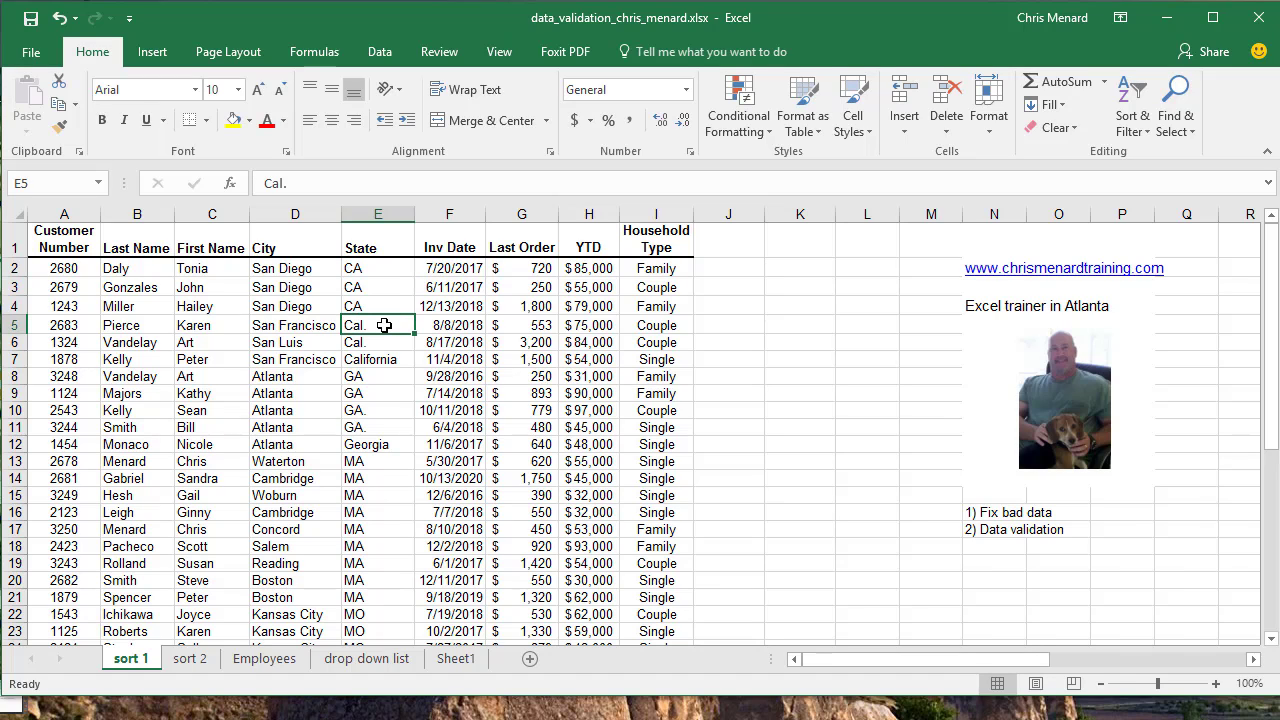
left_click(381, 358)
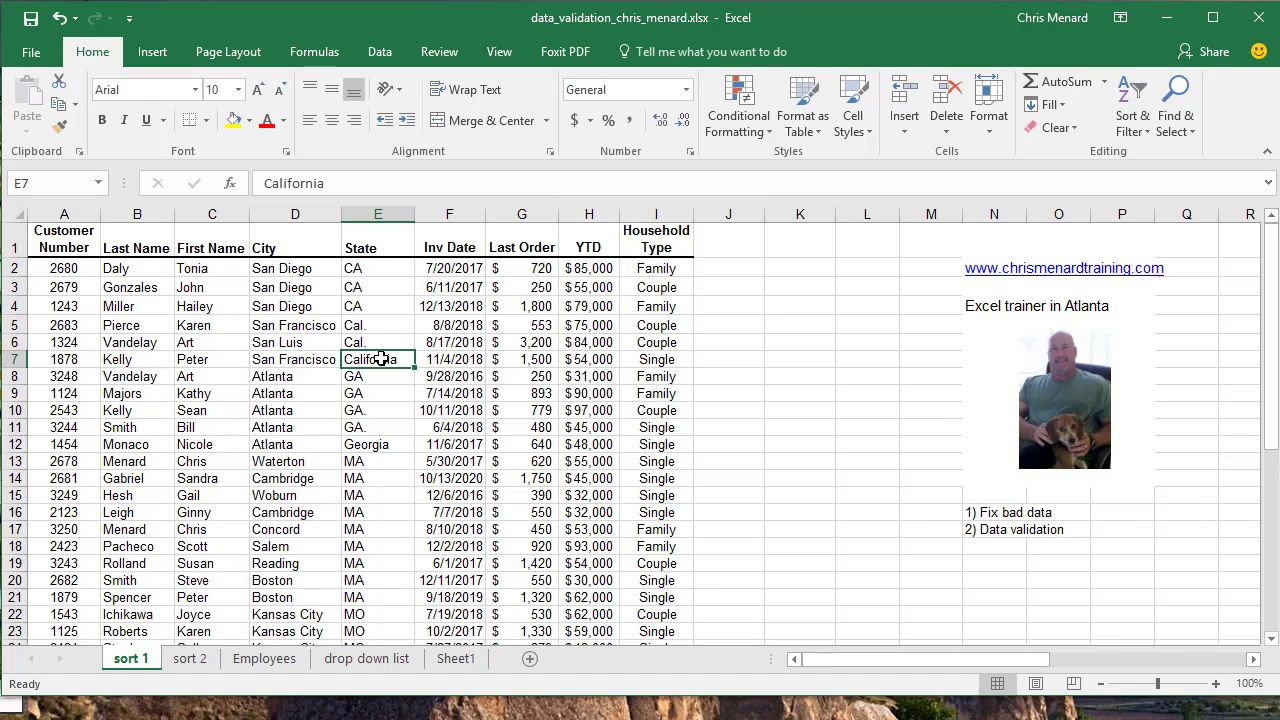
scroll(460, 374, "down", 1)
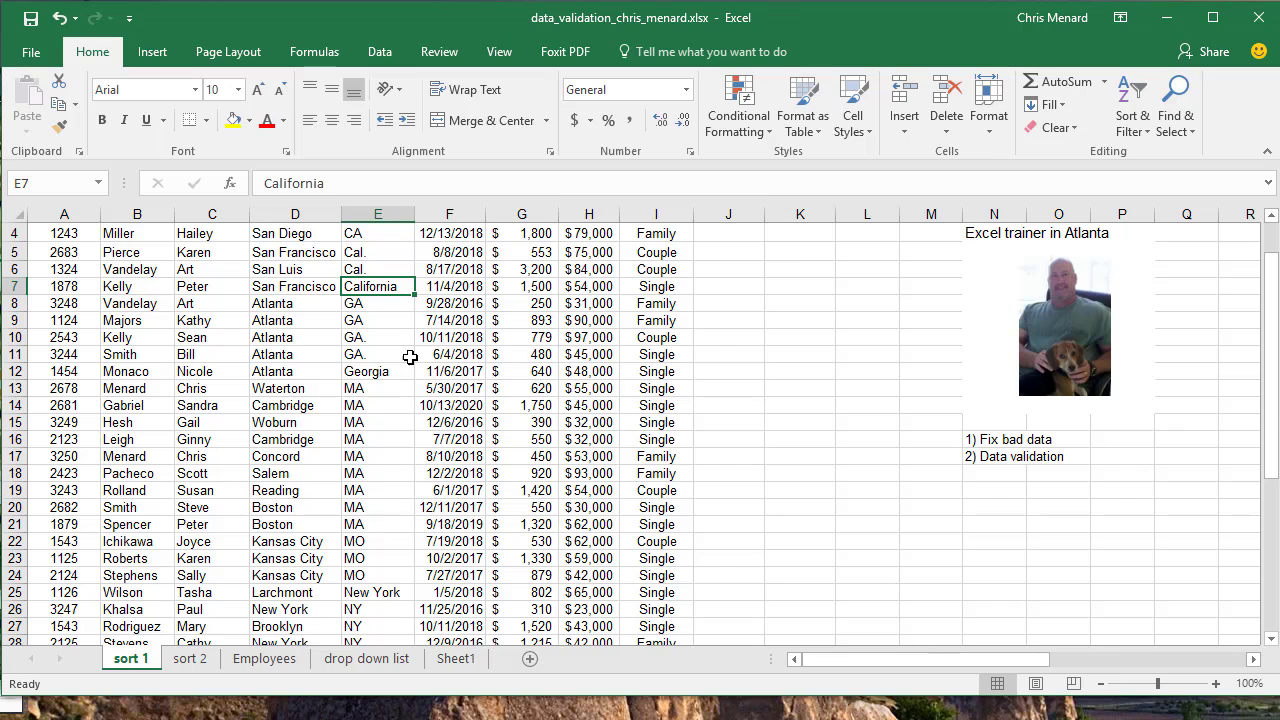
scroll(410, 357, "down", 3)
scroll(410, 357, "up", 4)
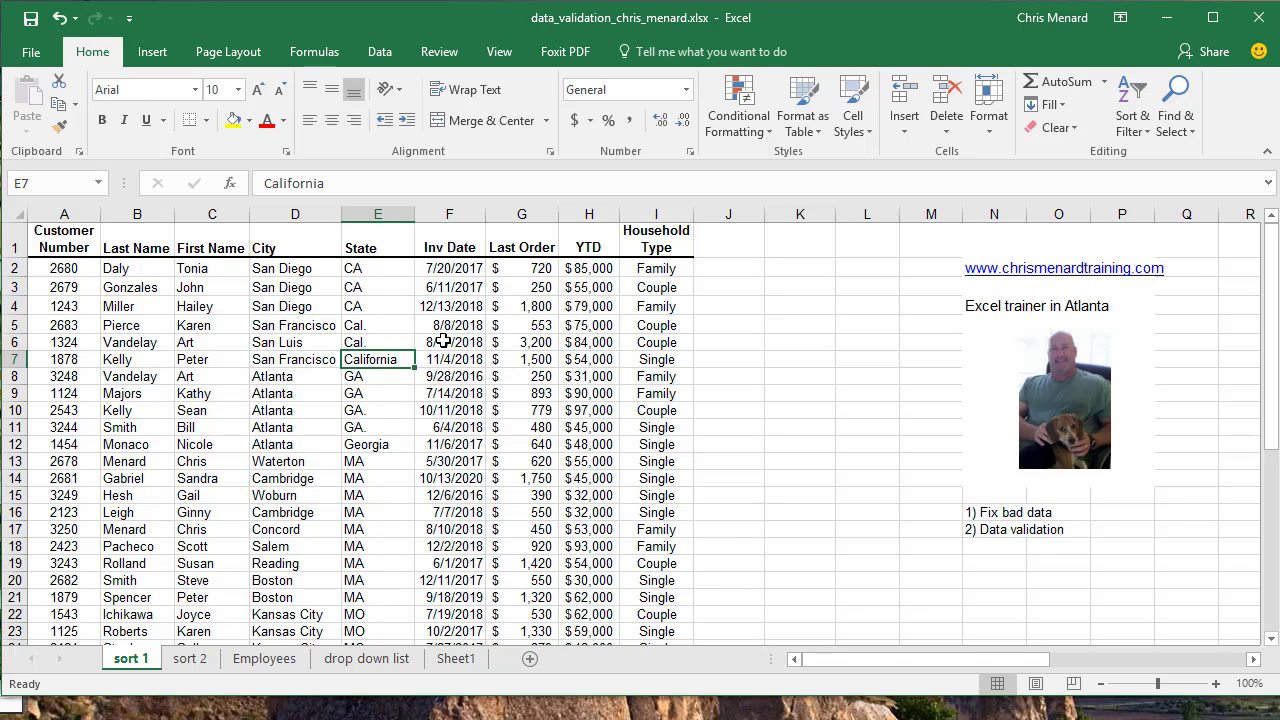
Step: Copy the whole State column E and paste it into column K
left_click(376, 218)
right_click(377, 220)
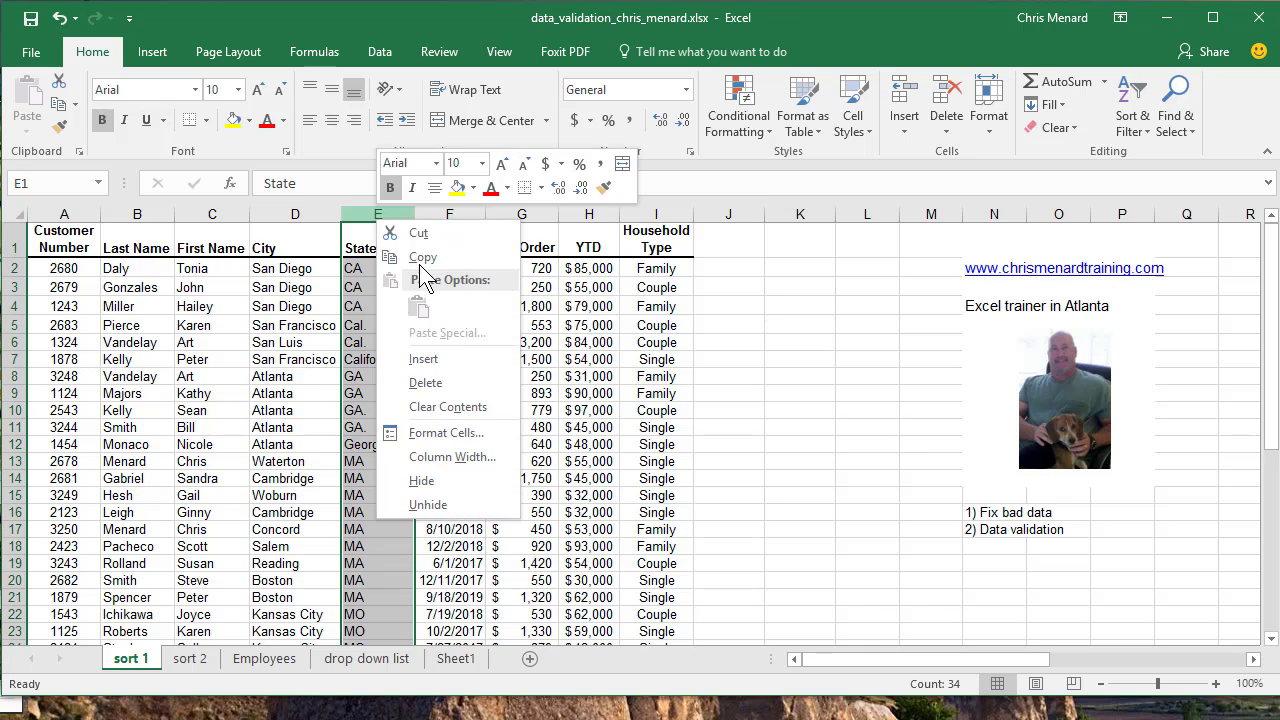
left_click(421, 260)
left_click(800, 246)
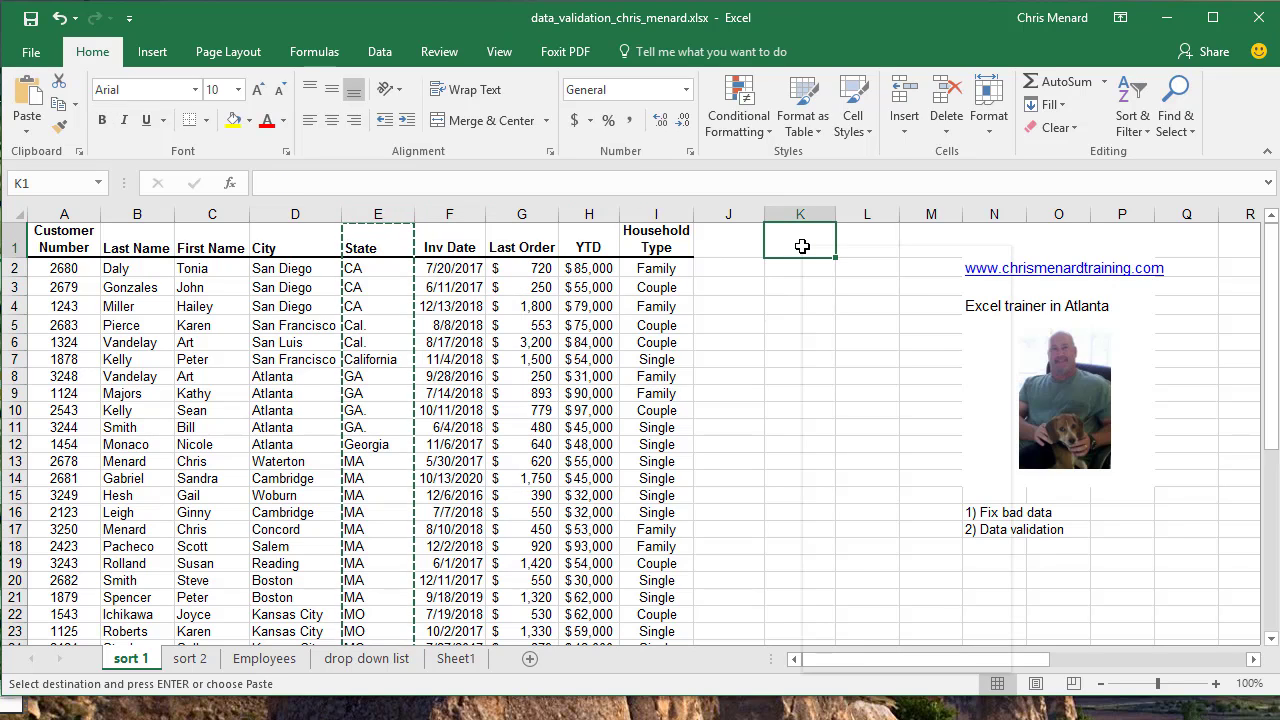
right_click(802, 246)
left_click(848, 337)
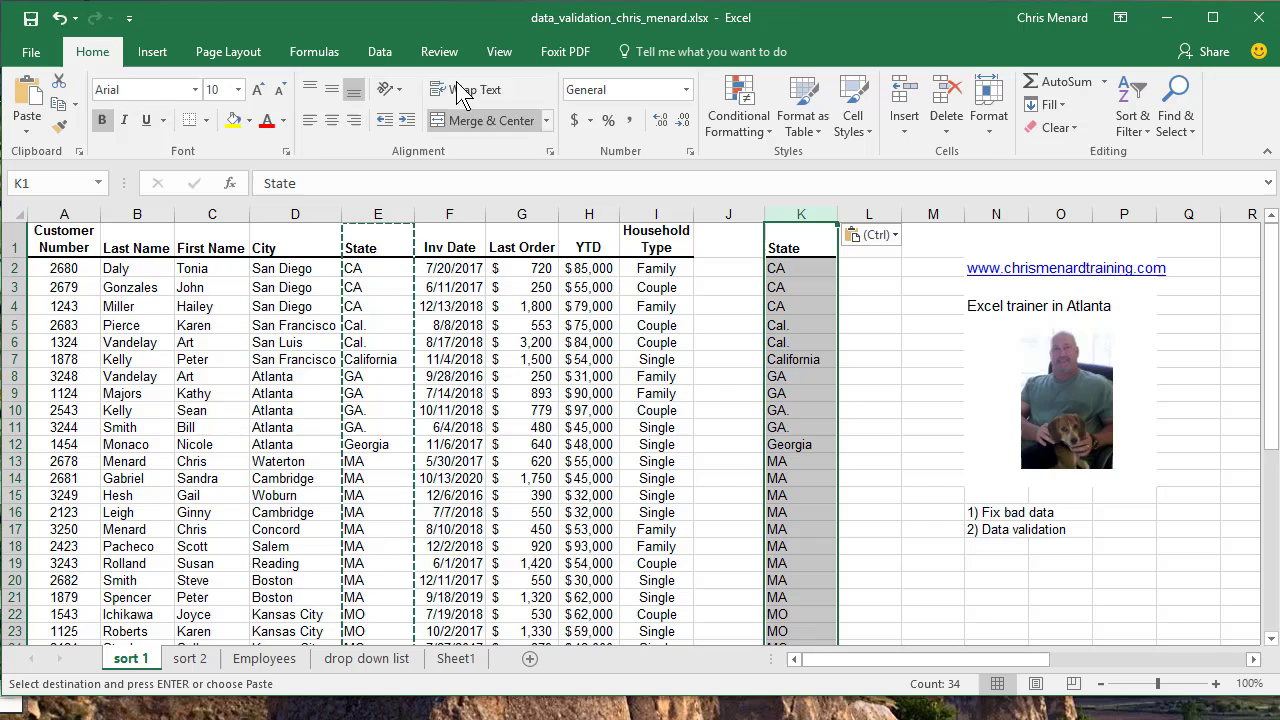
Step: Remove the duplicate values from the copied State list in column K, treating the first row as a header
left_click(382, 53)
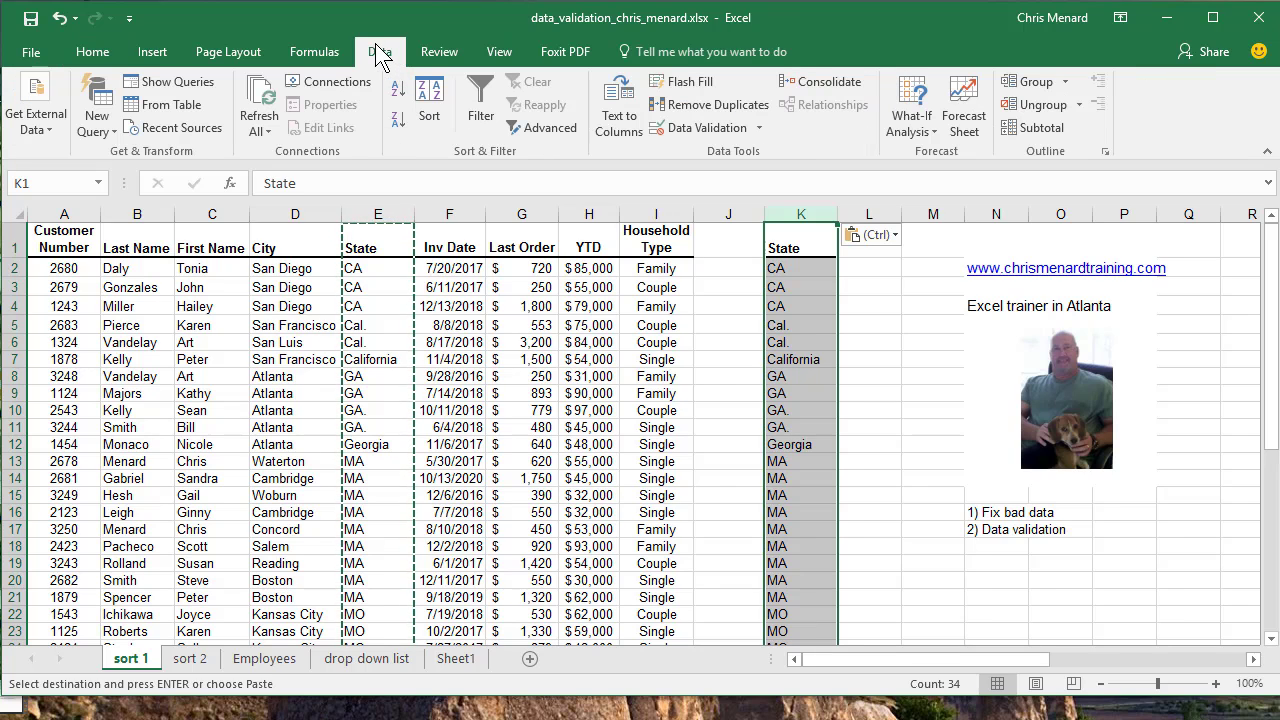
left_click(677, 107)
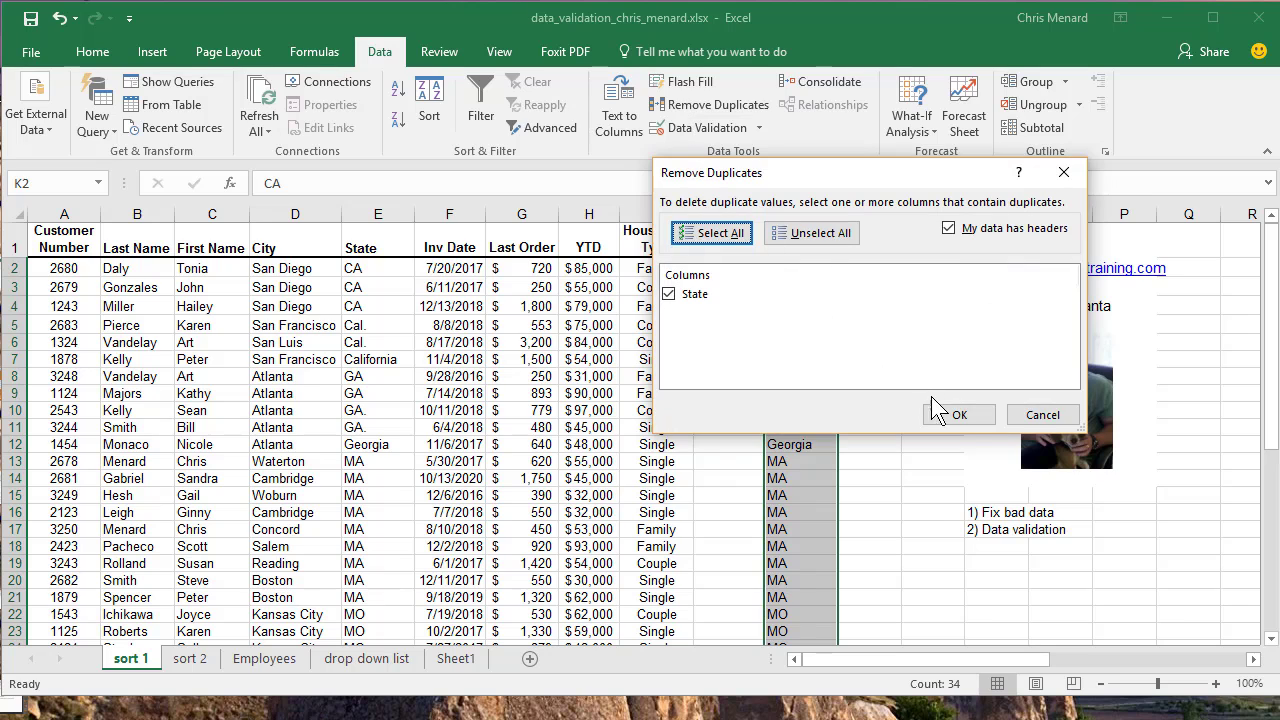
left_click(956, 414)
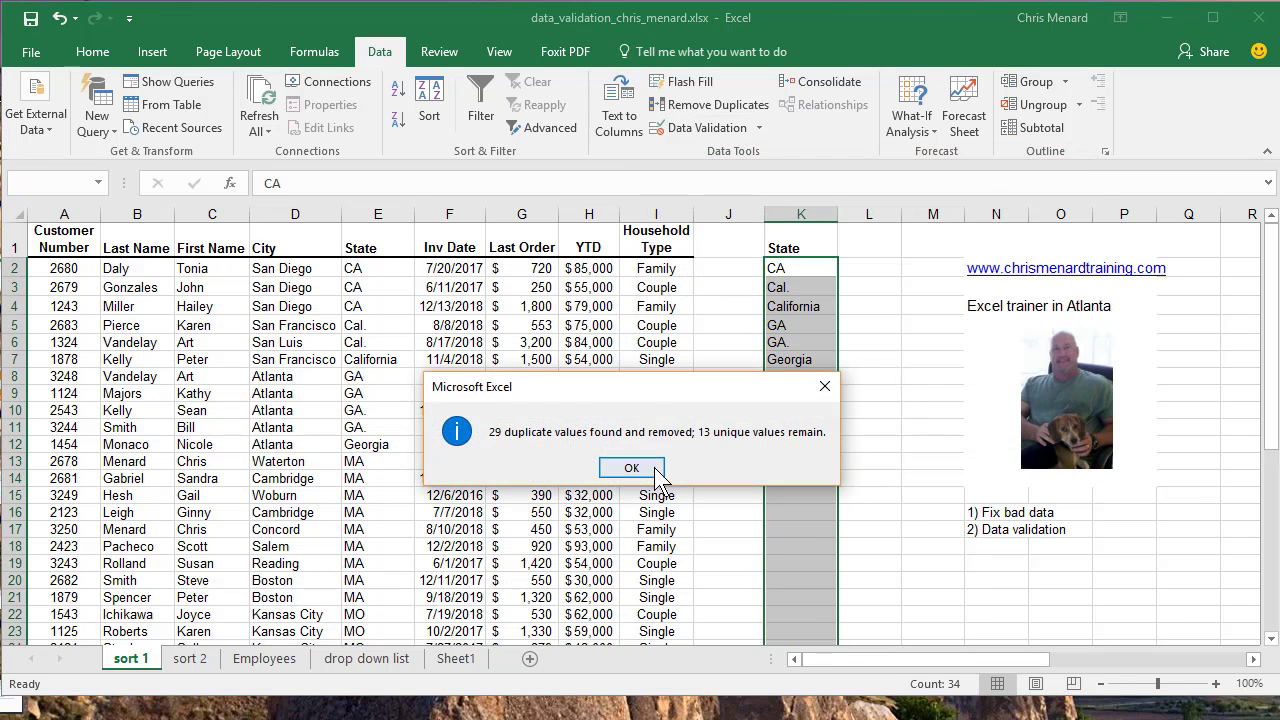
left_click(655, 471)
left_click(798, 286)
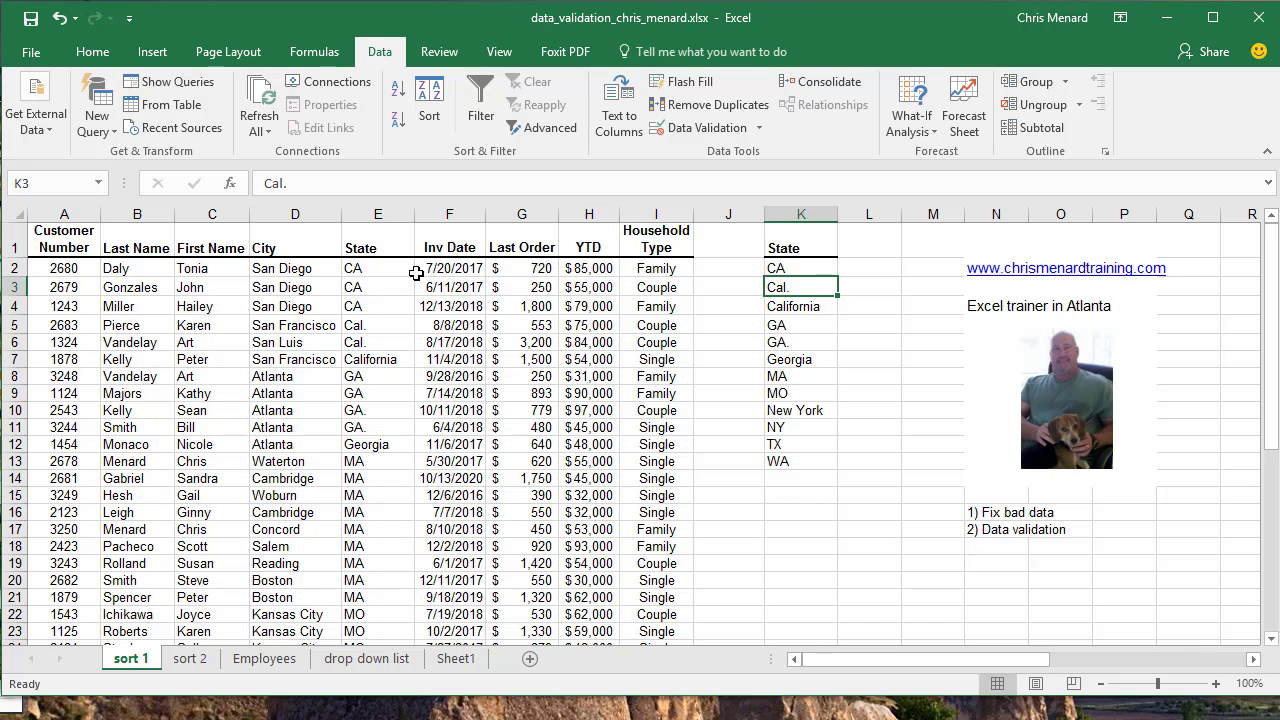
Step: Replace all occurrences of "cal." with "CA" in the State column E
left_click(380, 212)
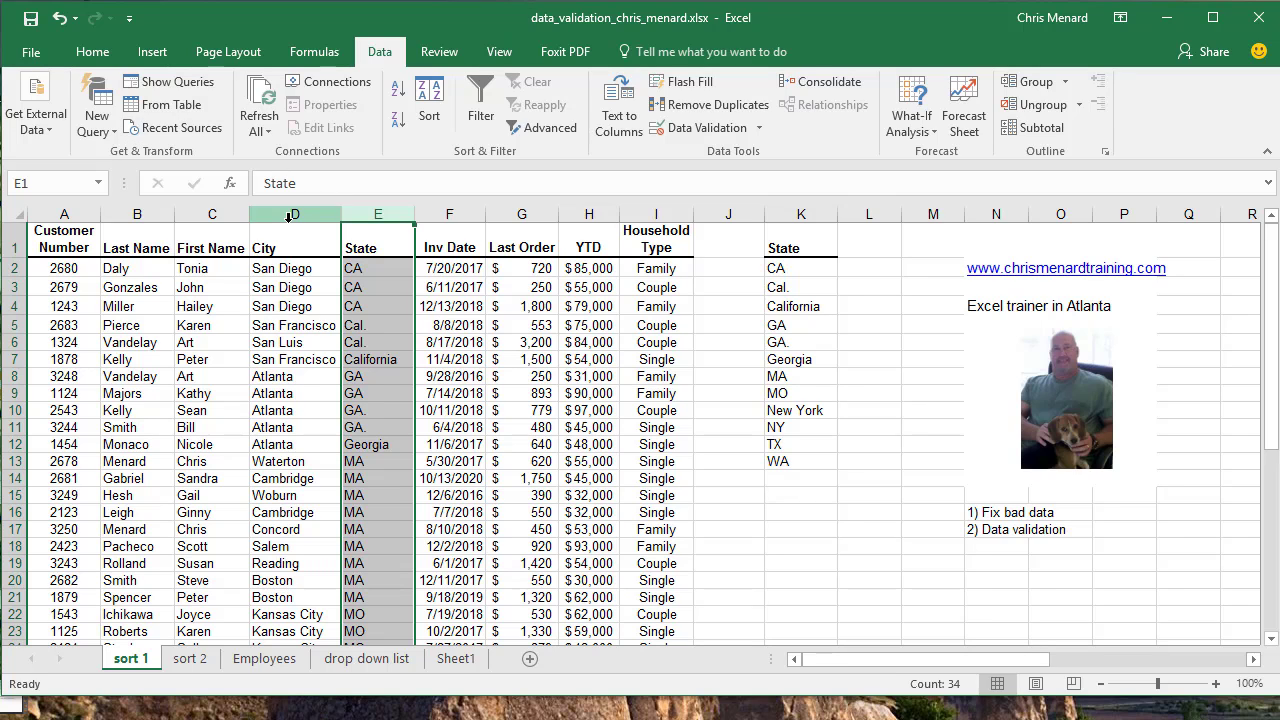
key("ctrl+h")
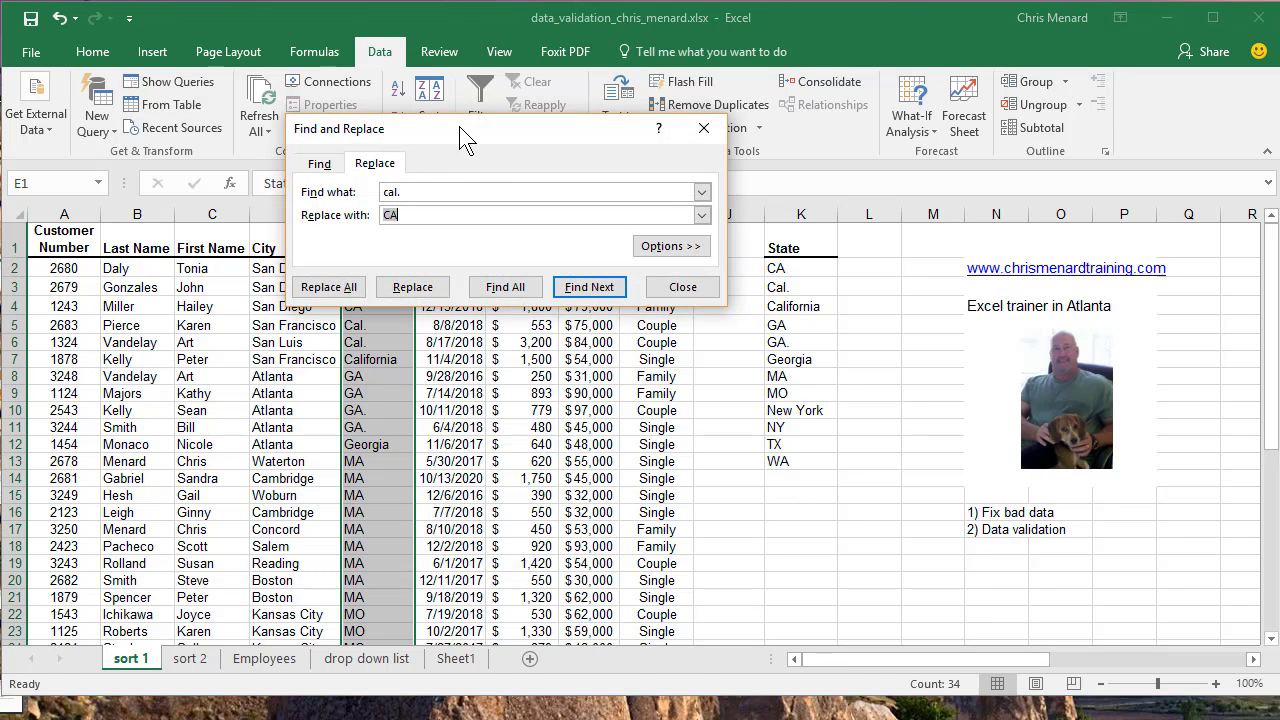
left_click_drag(465, 138, 479, 257)
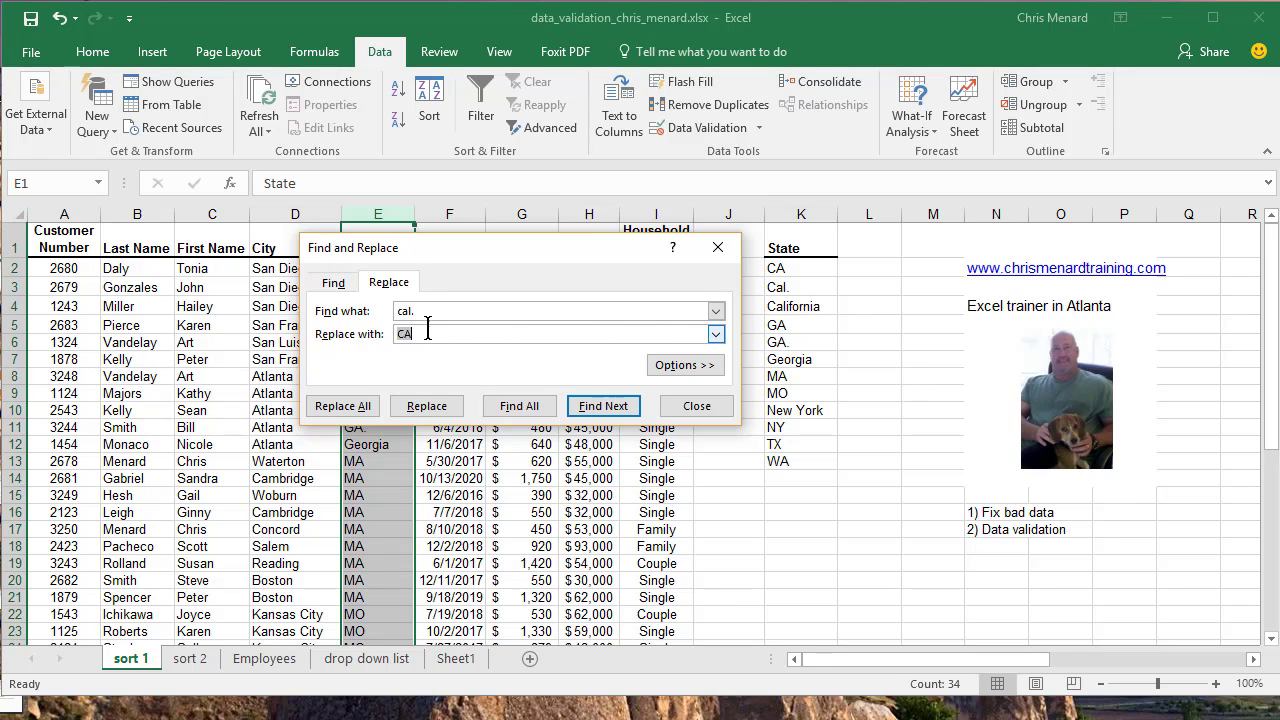
left_click(360, 407)
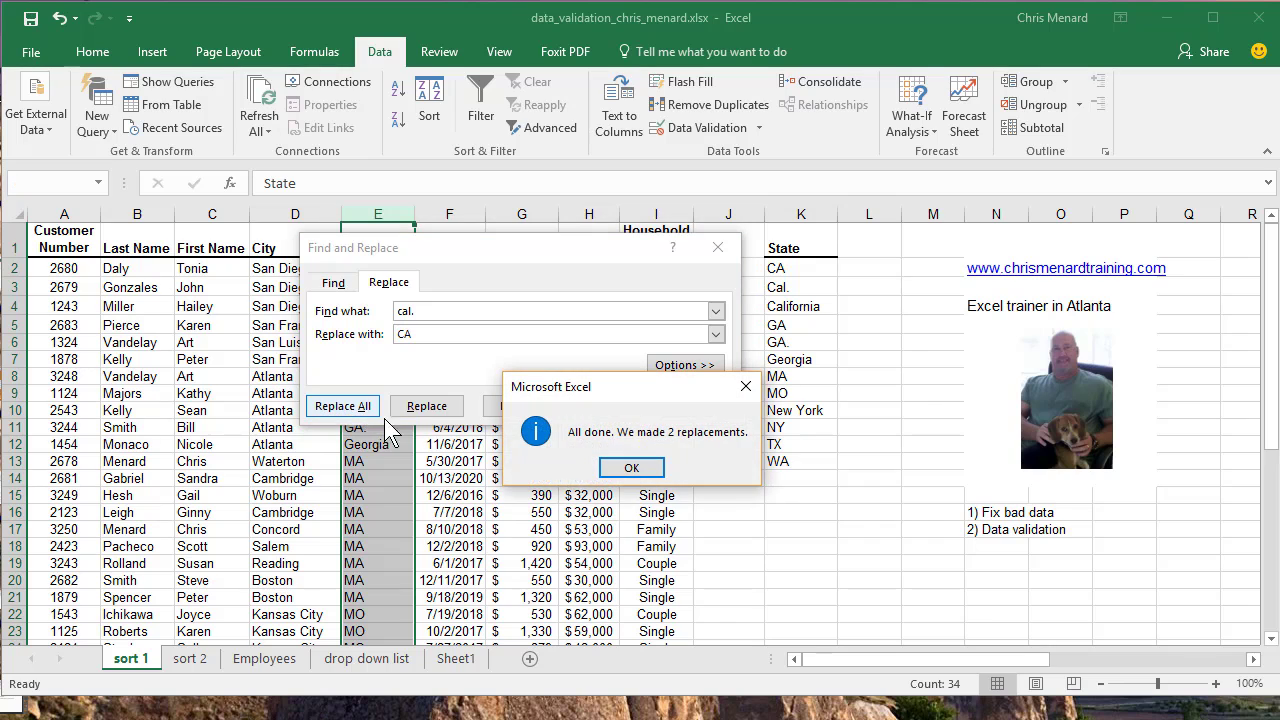
left_click(631, 468)
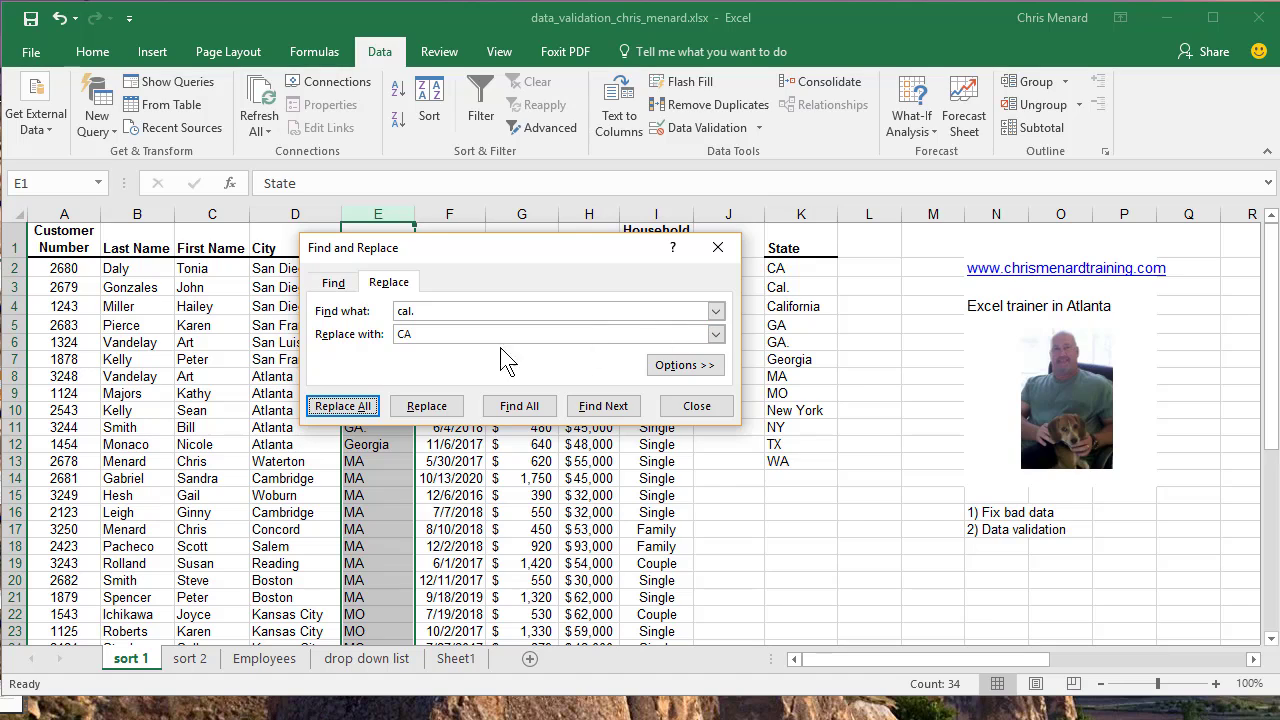
left_click(692, 418)
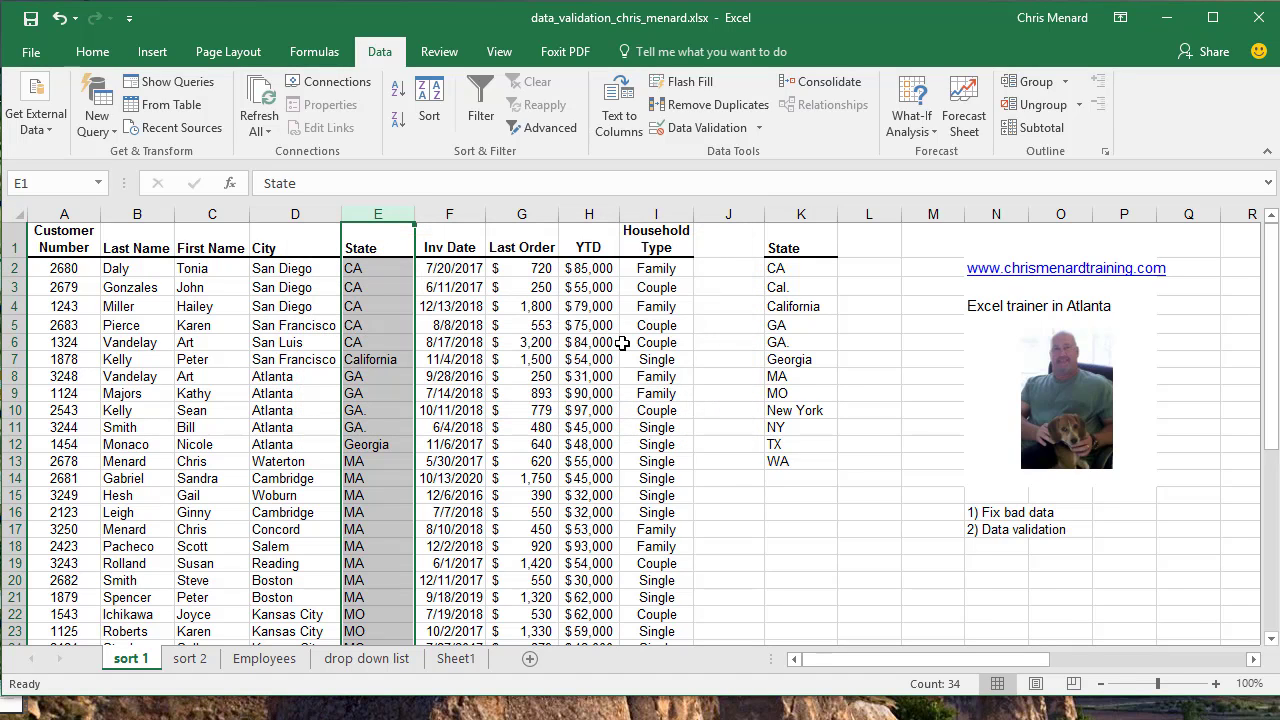
left_click(93, 55)
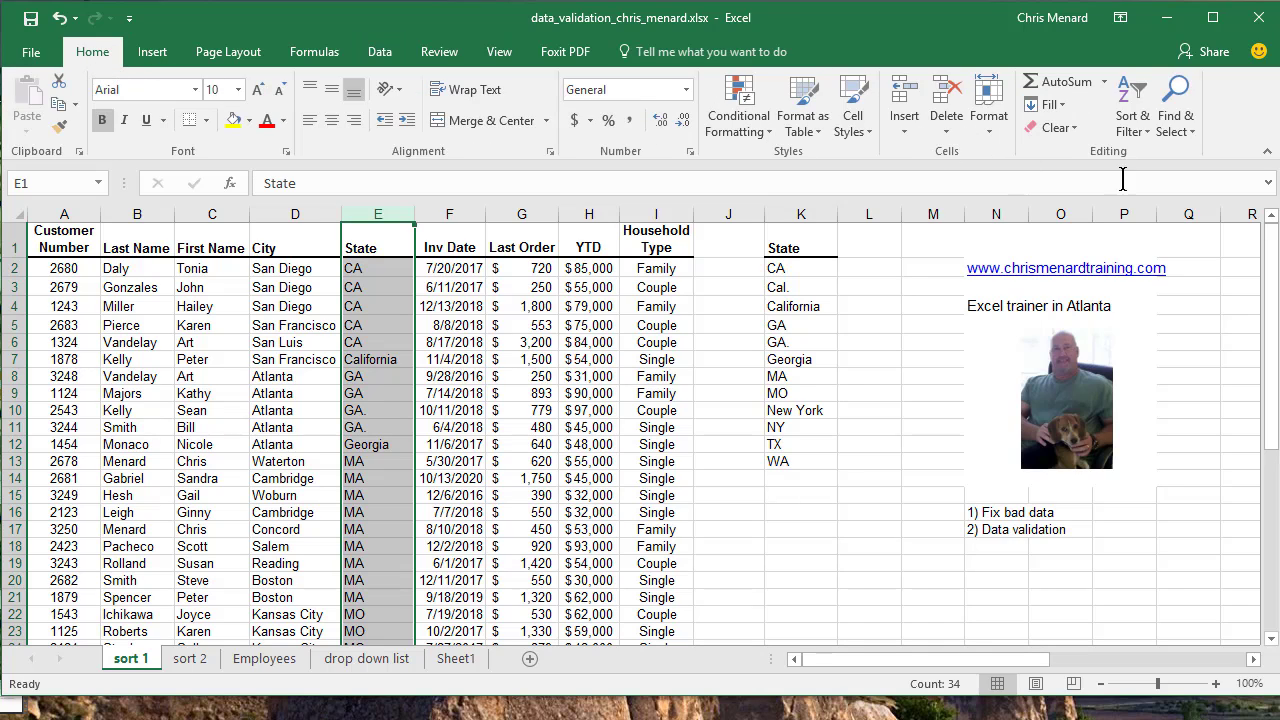
left_click(1178, 125)
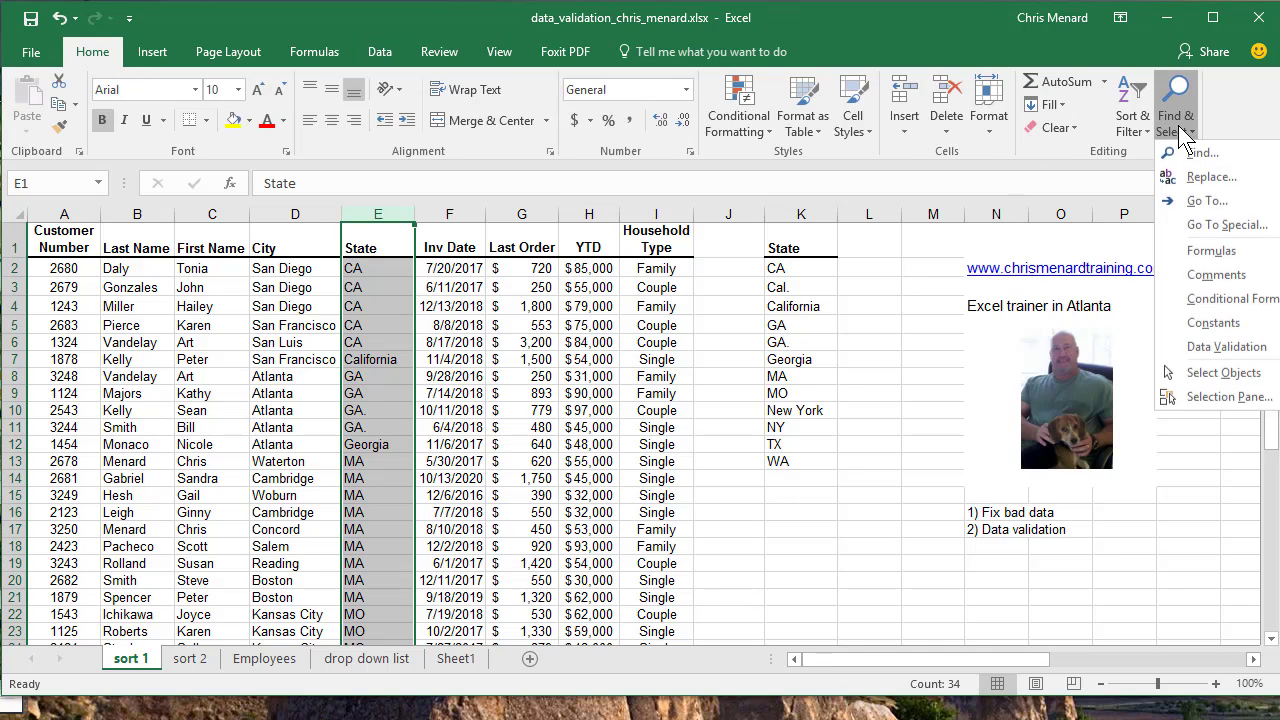
left_click(1210, 177)
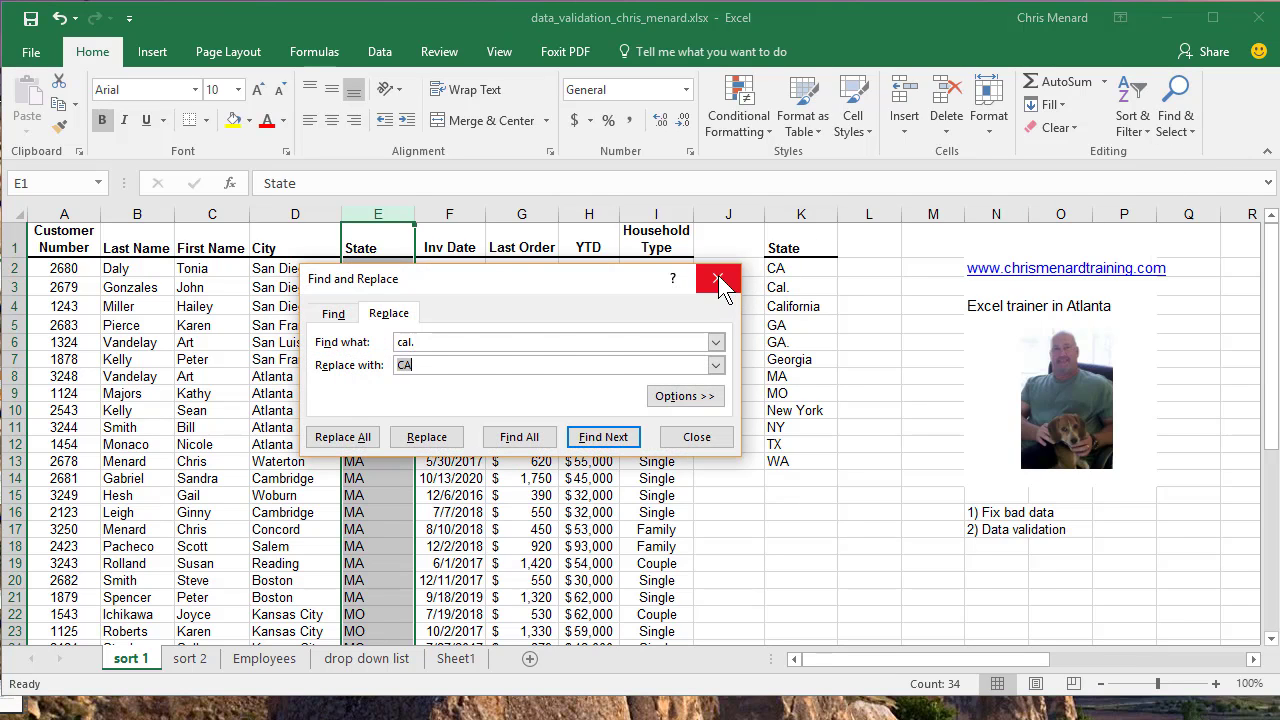
left_click(722, 278)
Step: Fill the CA value from cell E2 down through E7 in the State column
left_click(385, 287)
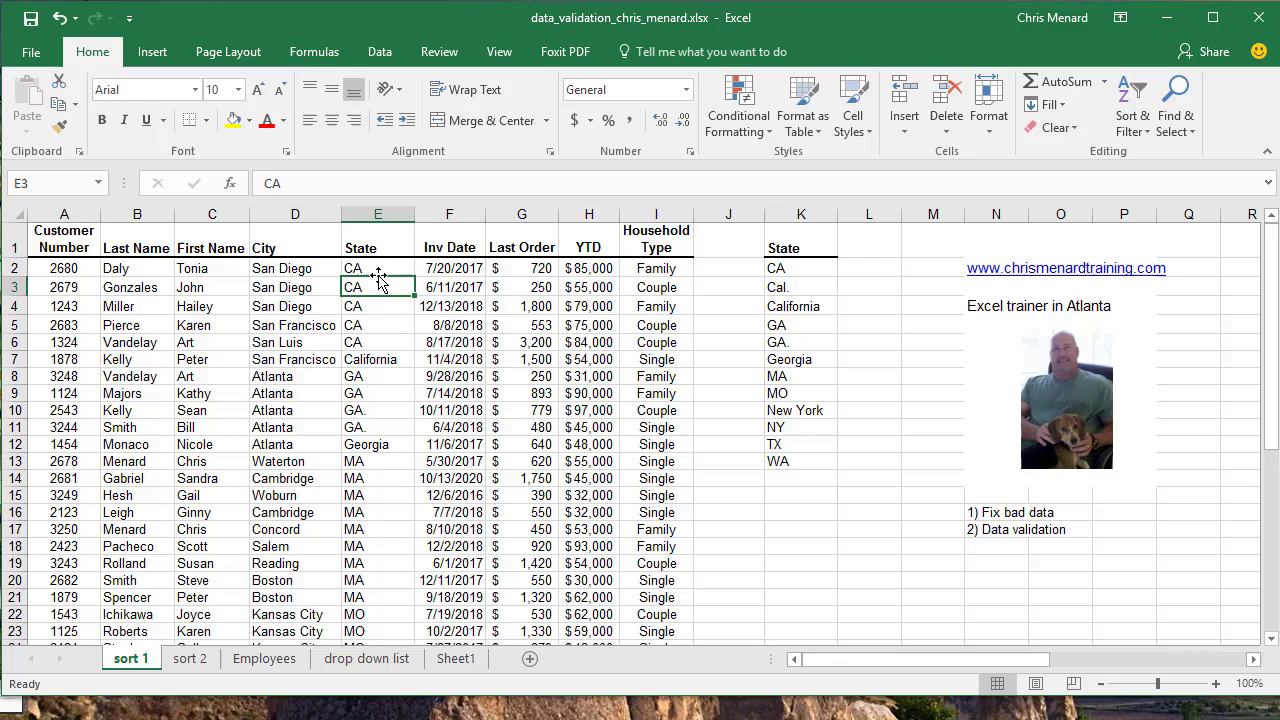
left_click(377, 270)
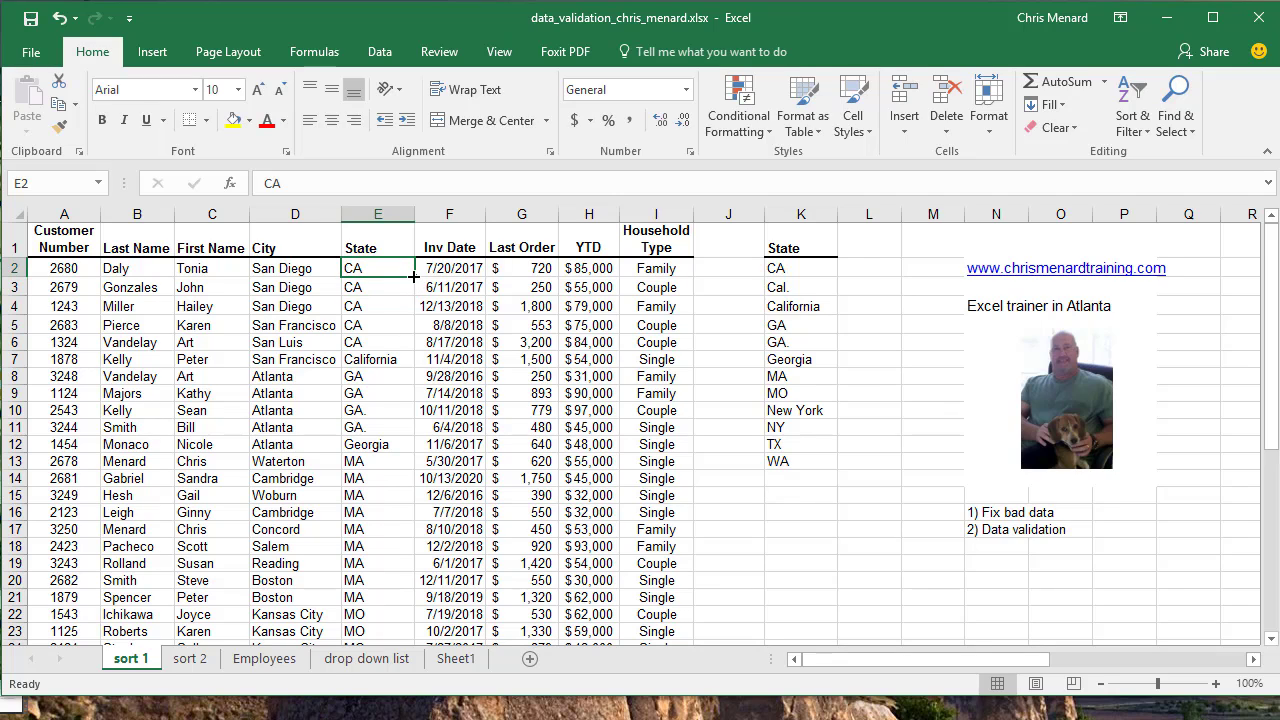
left_click_drag(414, 277, 414, 363)
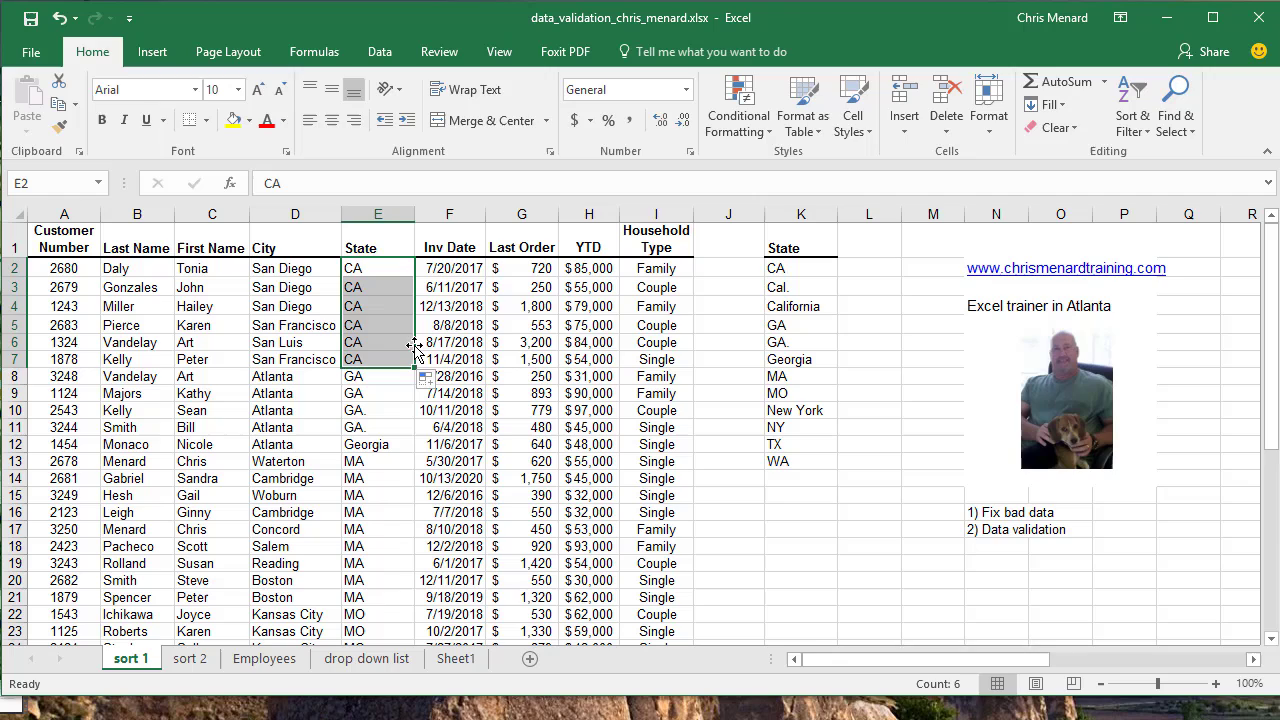
left_click(383, 289)
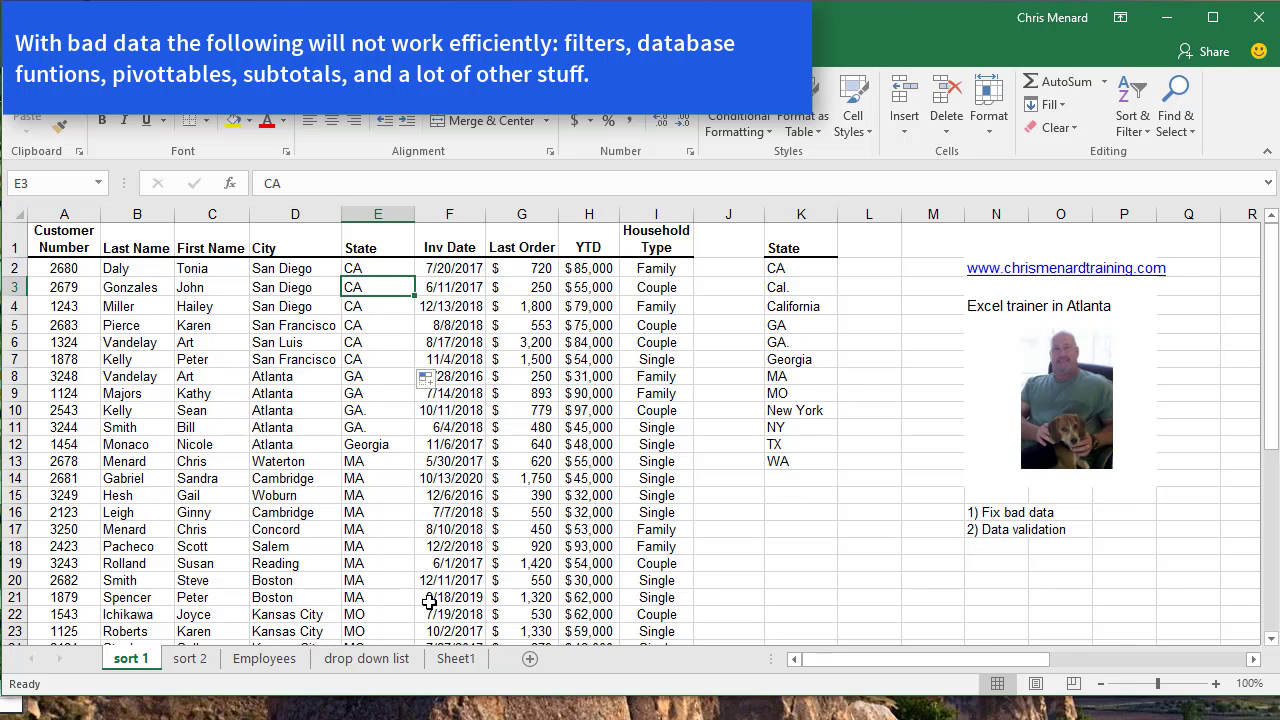
Step: Look over the Employees sheet and the full States list on the drop down list sheet
left_click(265, 659)
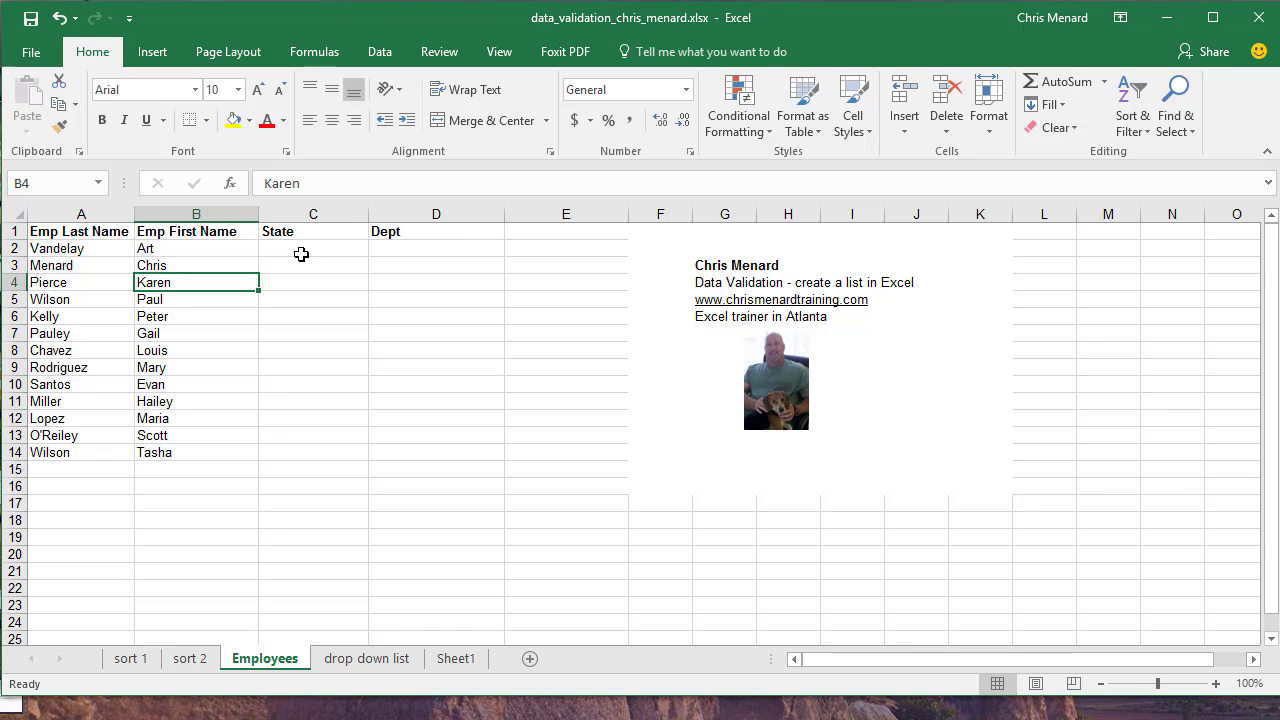
left_click(385, 662)
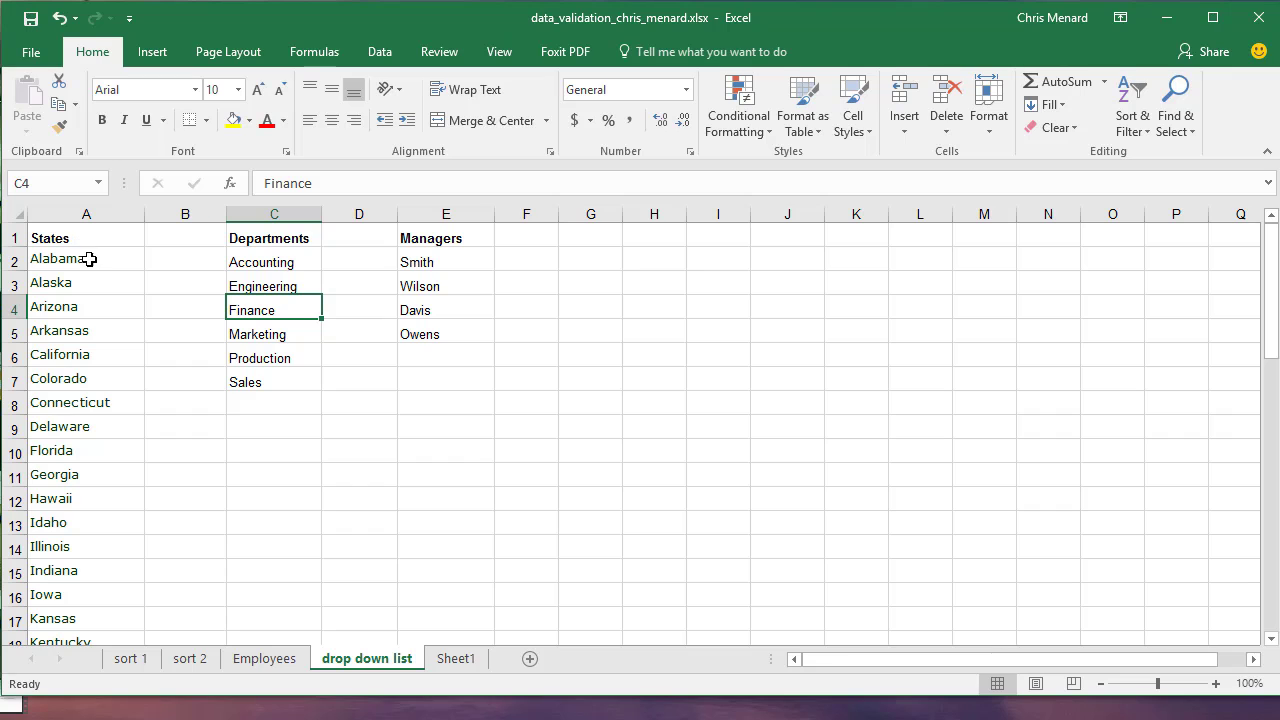
scroll(102, 326, "down", 6)
scroll(102, 326, "down", 4)
scroll(103, 337, "up", 10)
Step: Name the range of all state entries A2:A51 on the drop down list sheet "states"
left_click(87, 264)
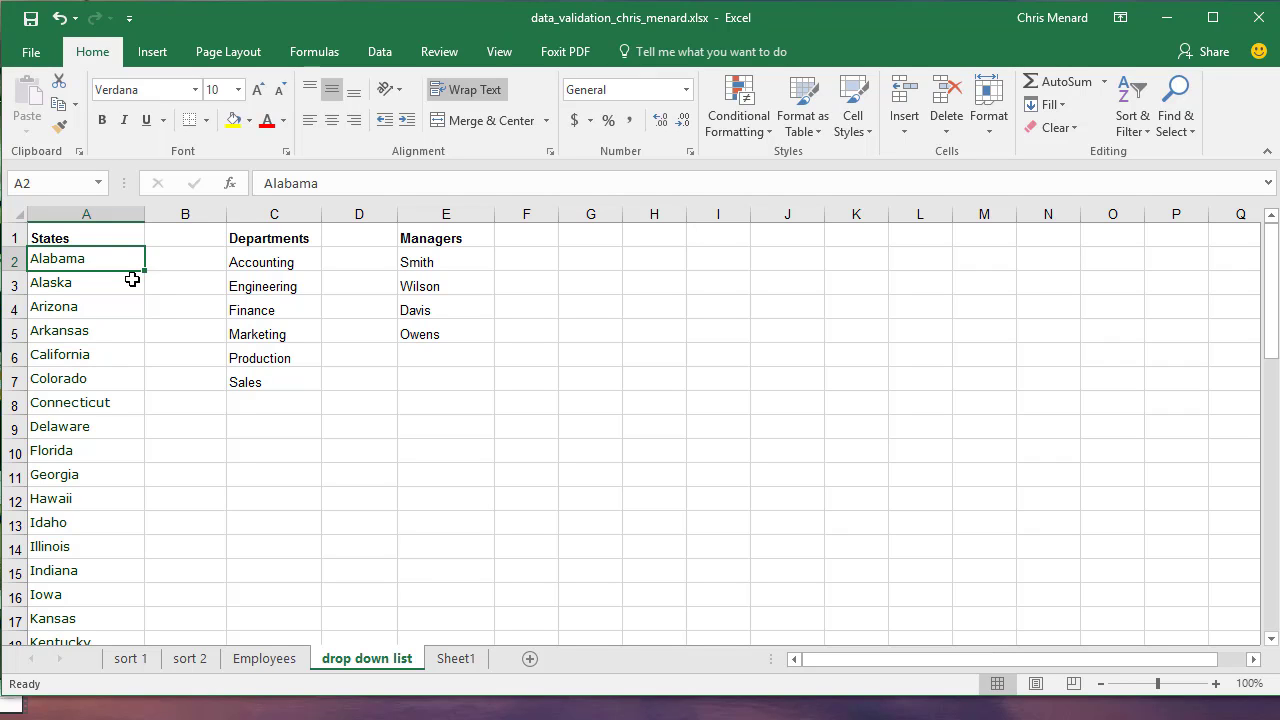
key("ctrl+shift+Down")
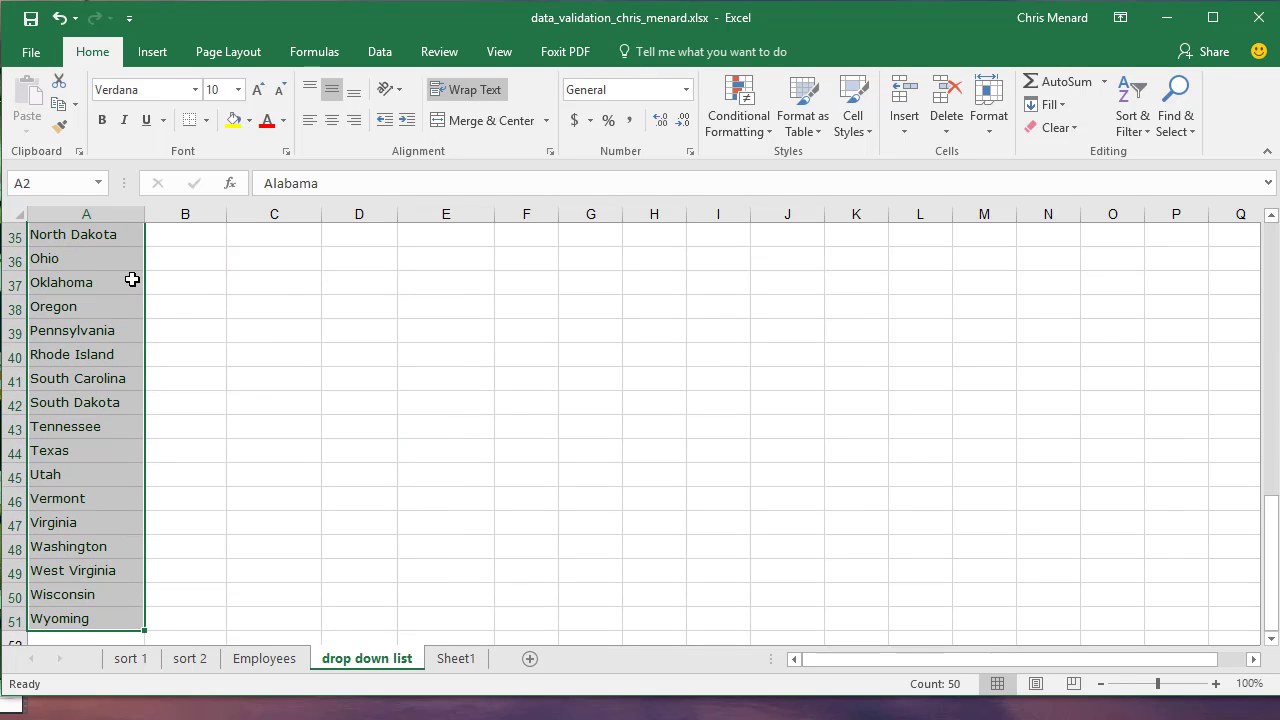
scroll(220, 317, "up", 6)
scroll(220, 317, "up", 4)
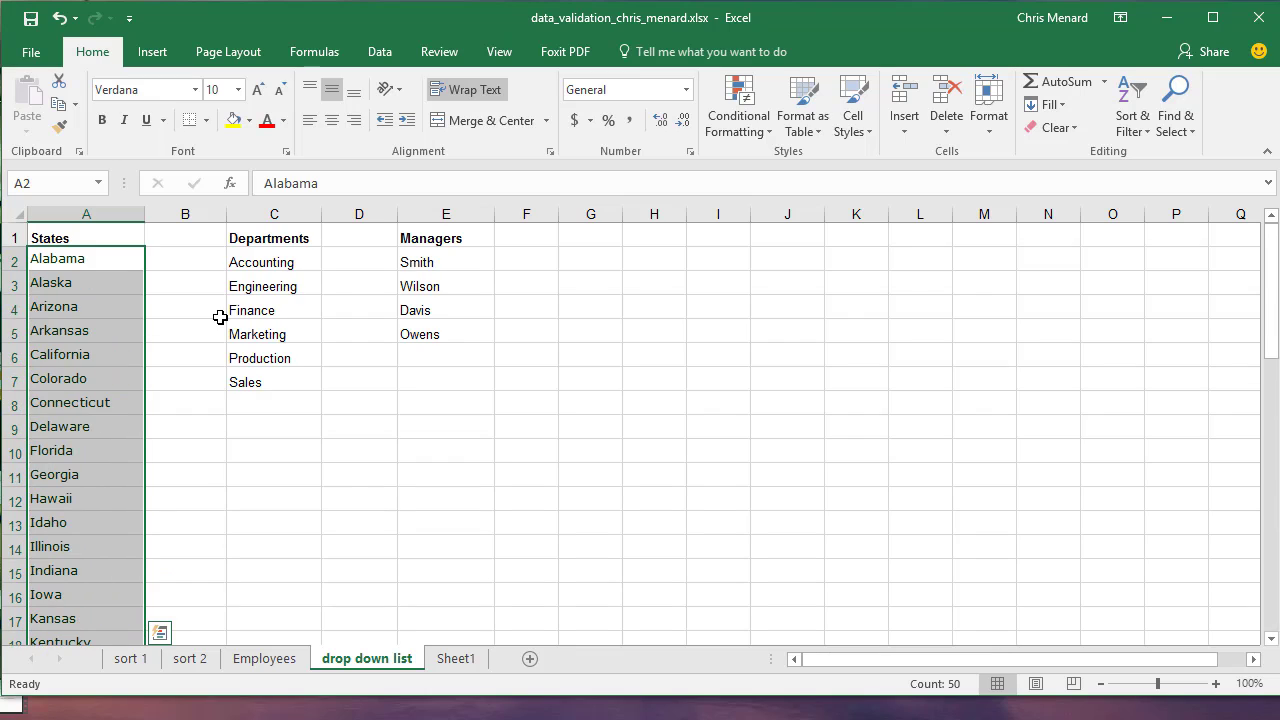
left_click(99, 184)
type("s")
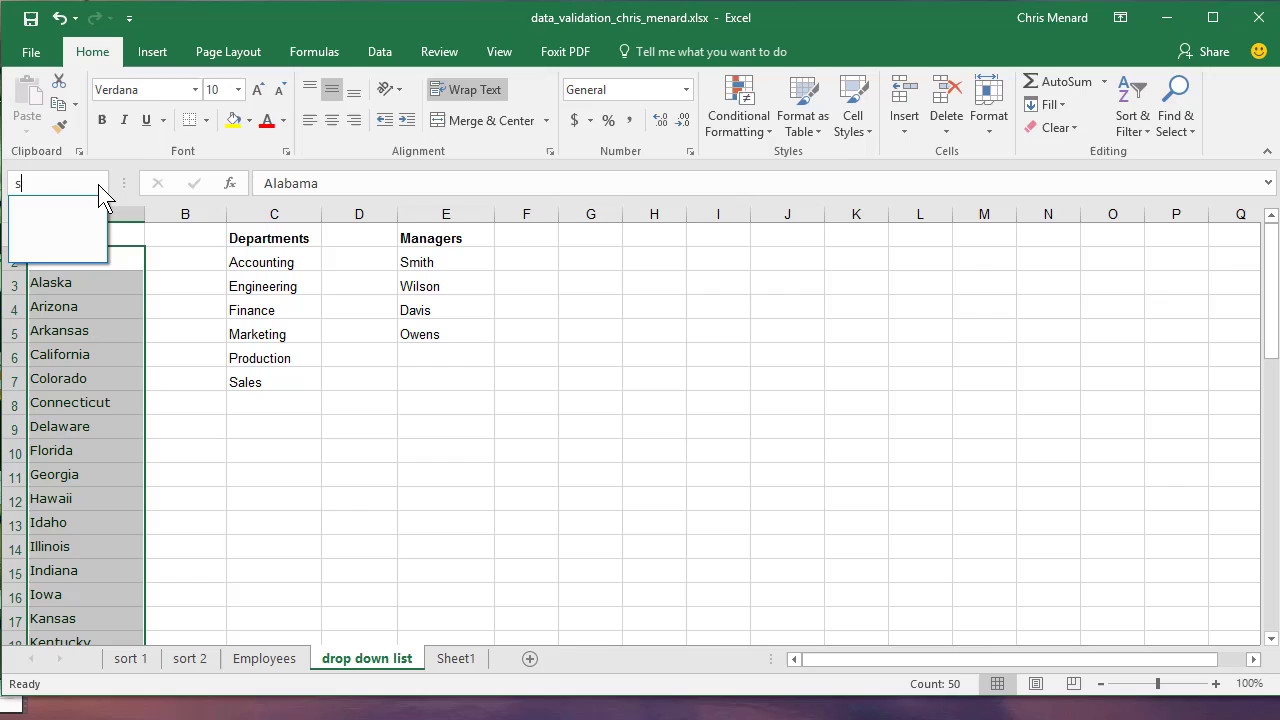
type("tates")
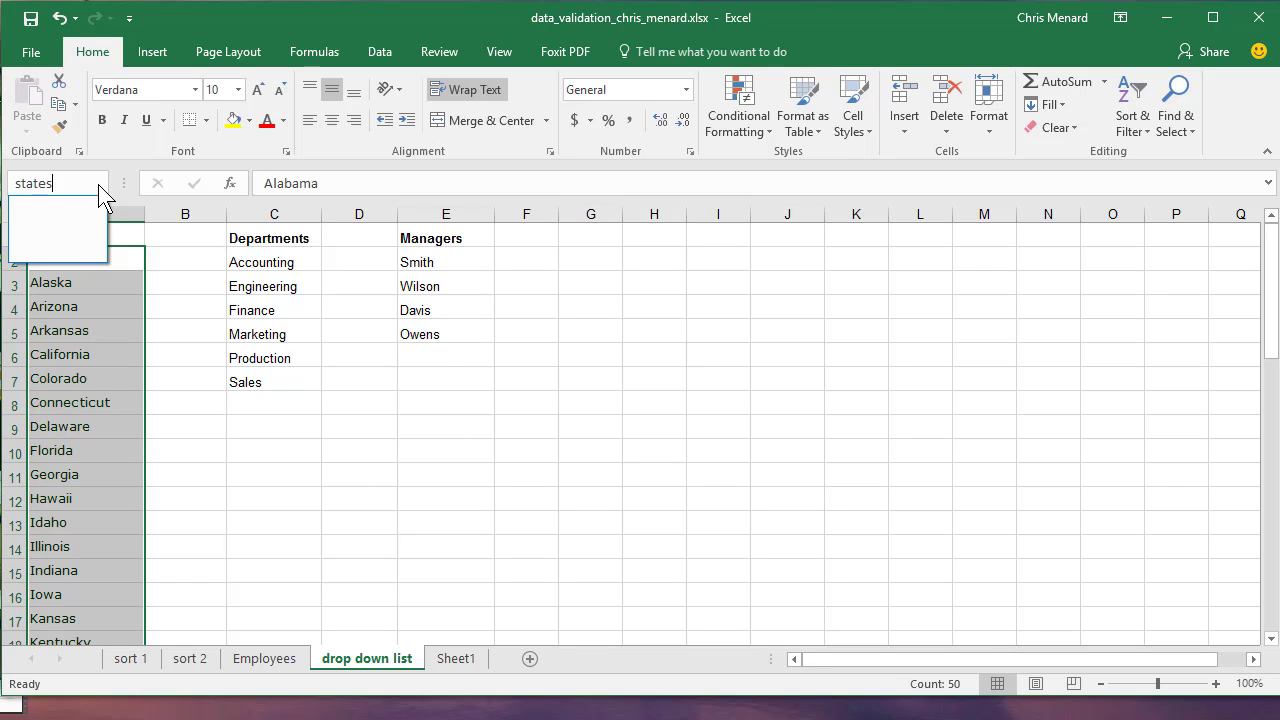
key("Return")
left_click(99, 284)
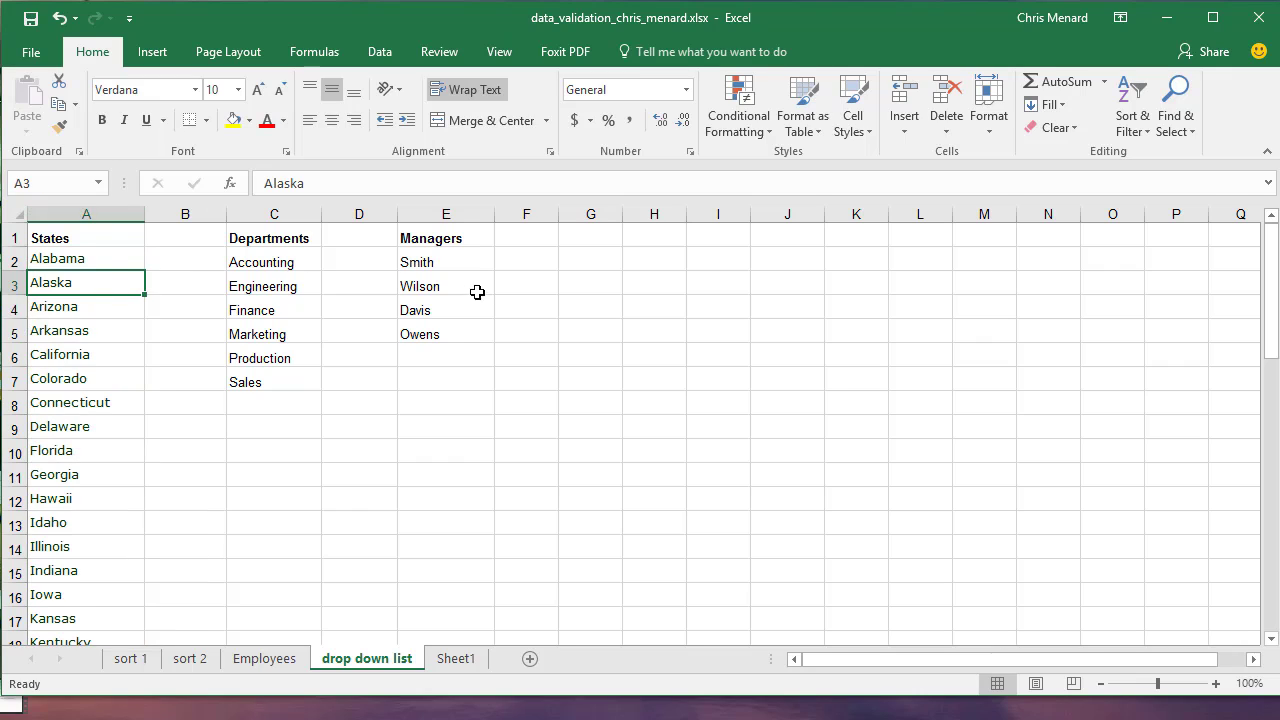
Step: Check the named range "states" by jumping to it from an empty cell
left_click(546, 291)
left_click(608, 287)
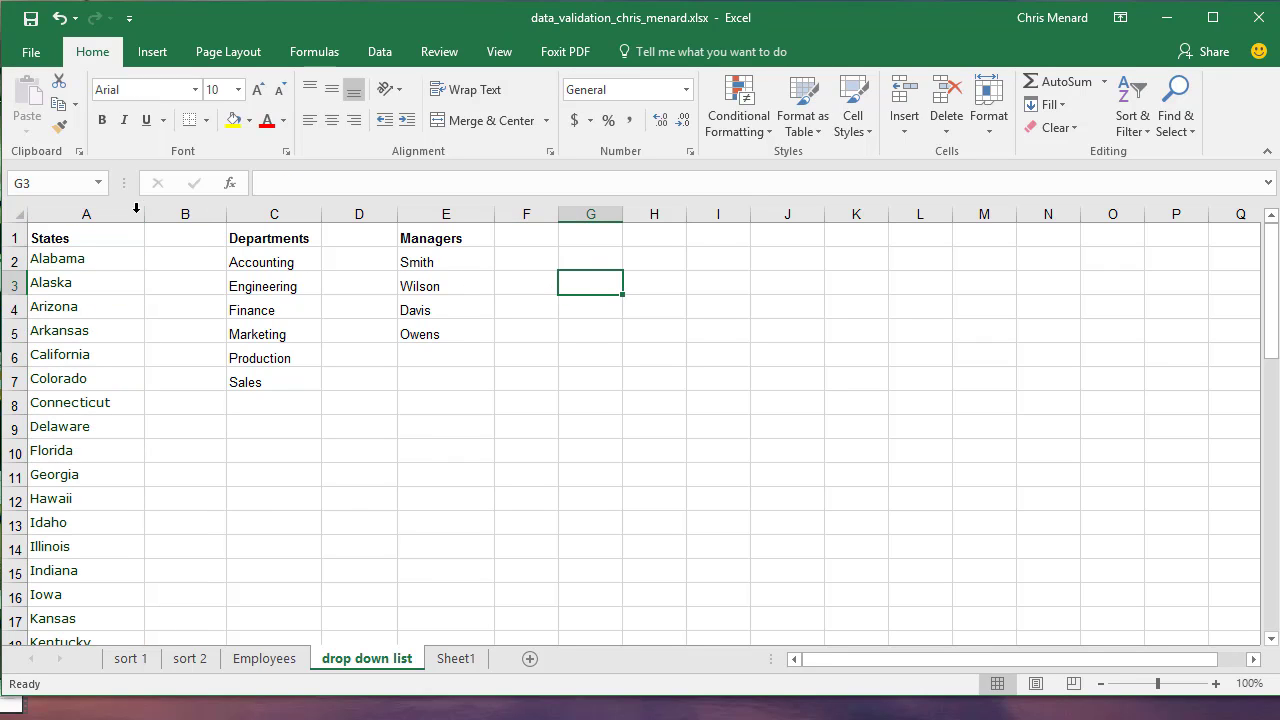
left_click(98, 183)
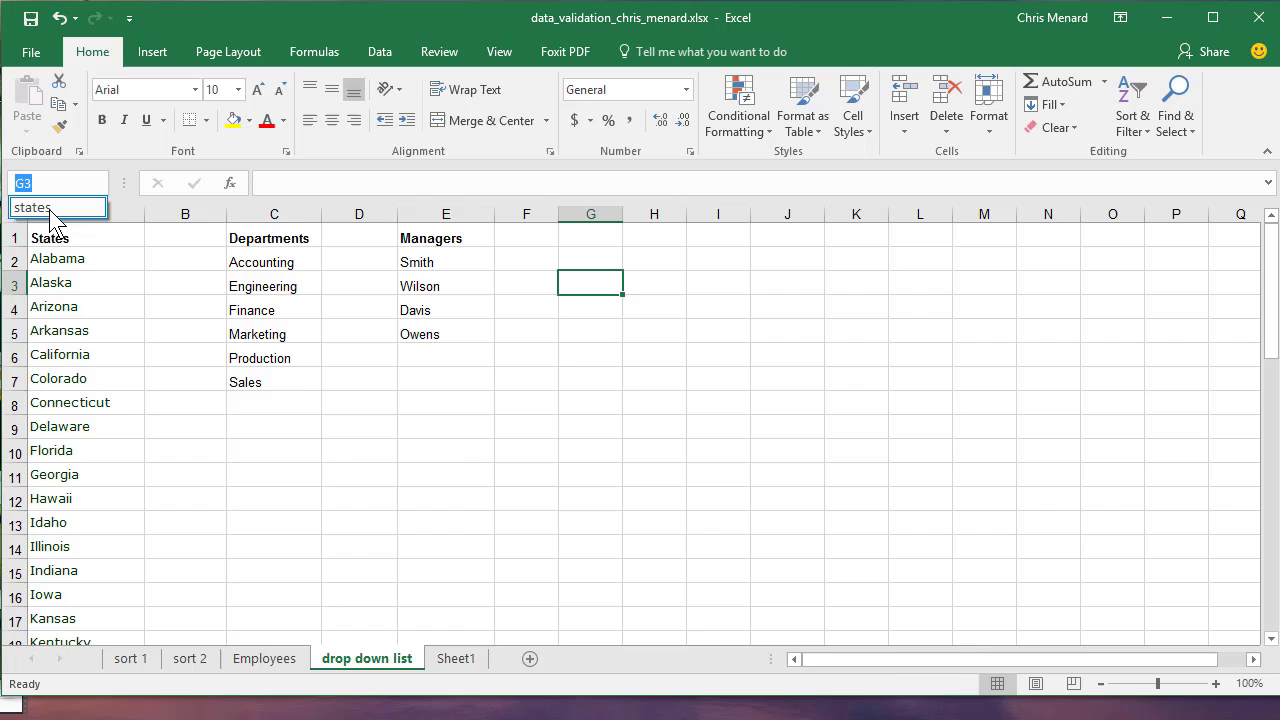
left_click(50, 208)
left_click(88, 254)
scroll(291, 329, "up", 1)
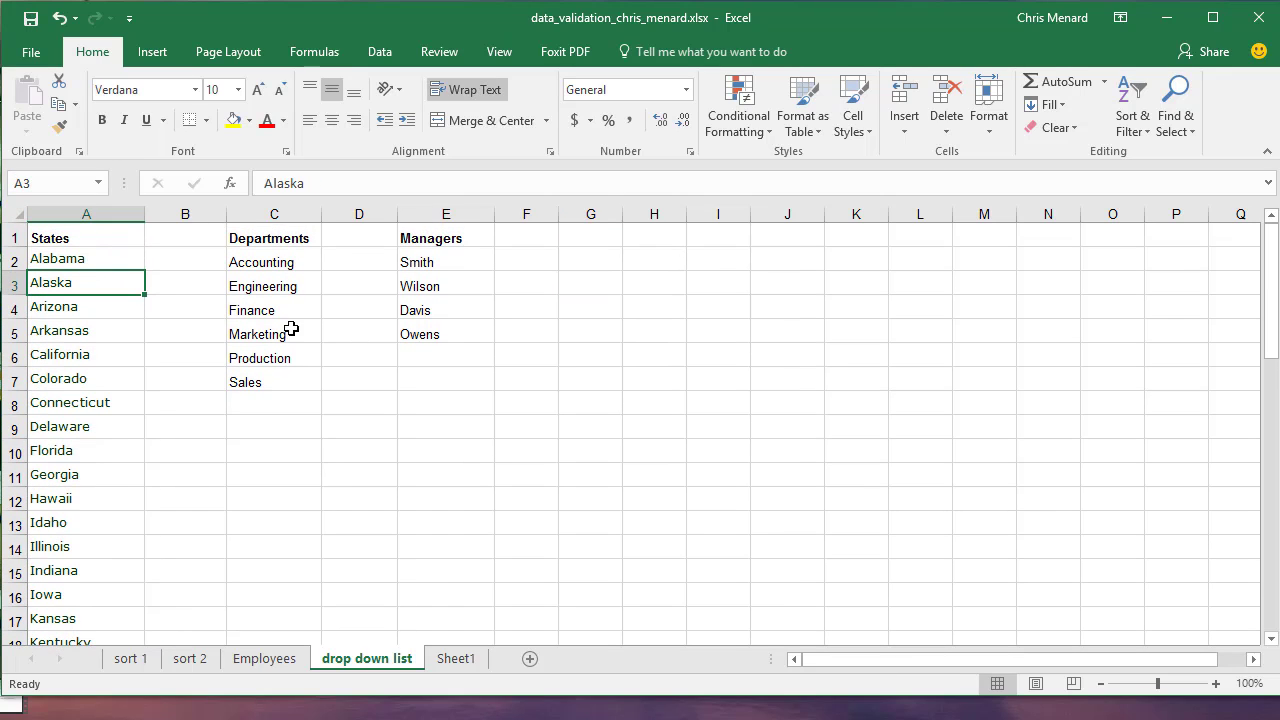
Step: Name the Departments entries in C2:C7 "dept"
left_click_drag(271, 258, 248, 381)
left_click(96, 186)
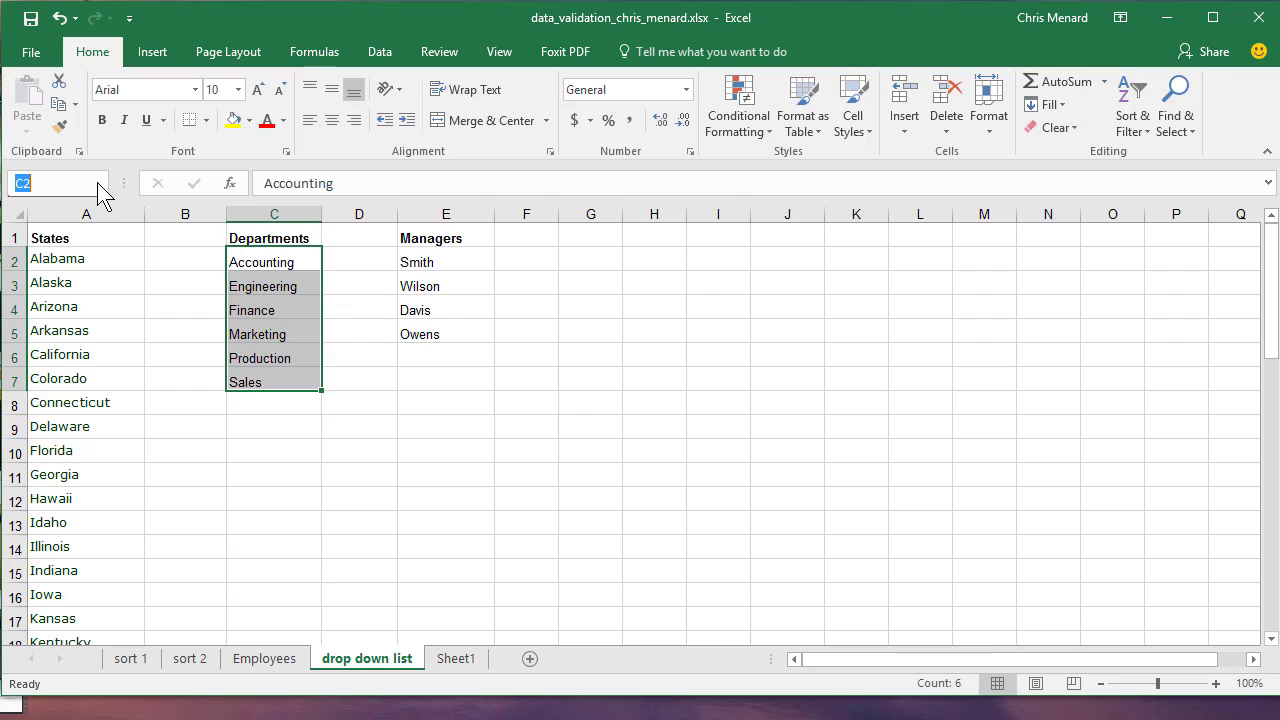
left_click(99, 185)
type("de")
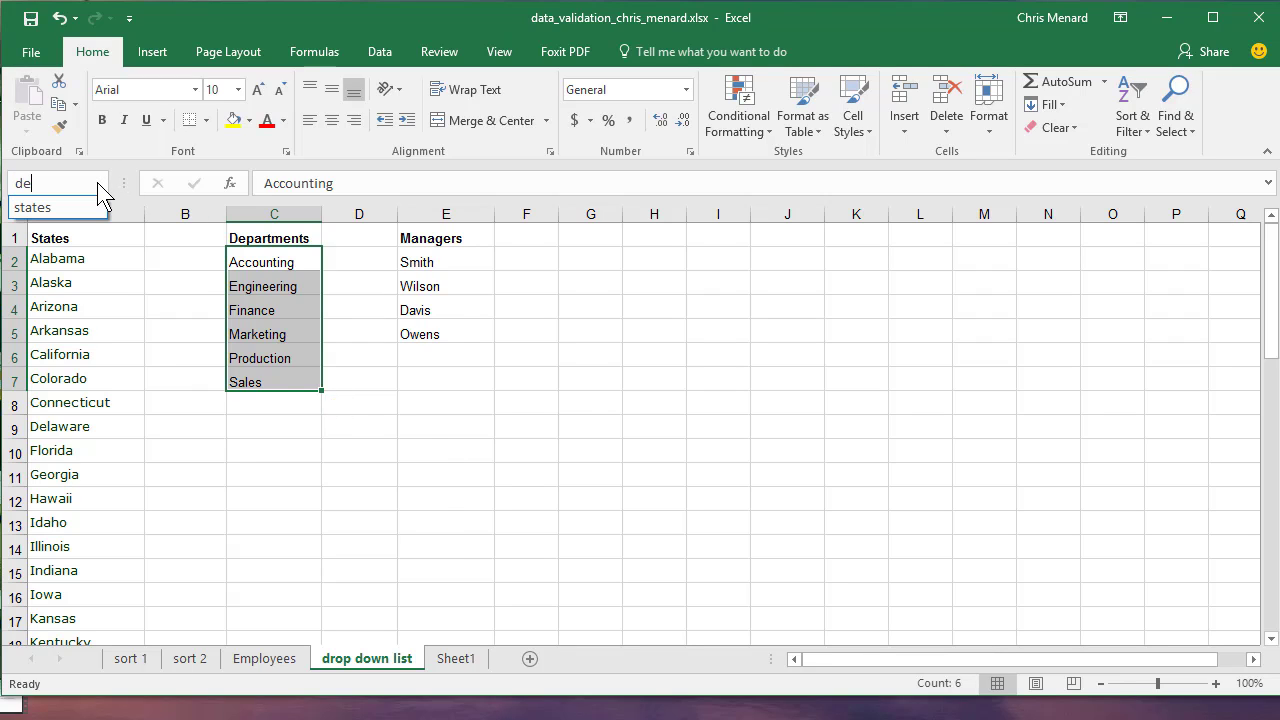
type("p")
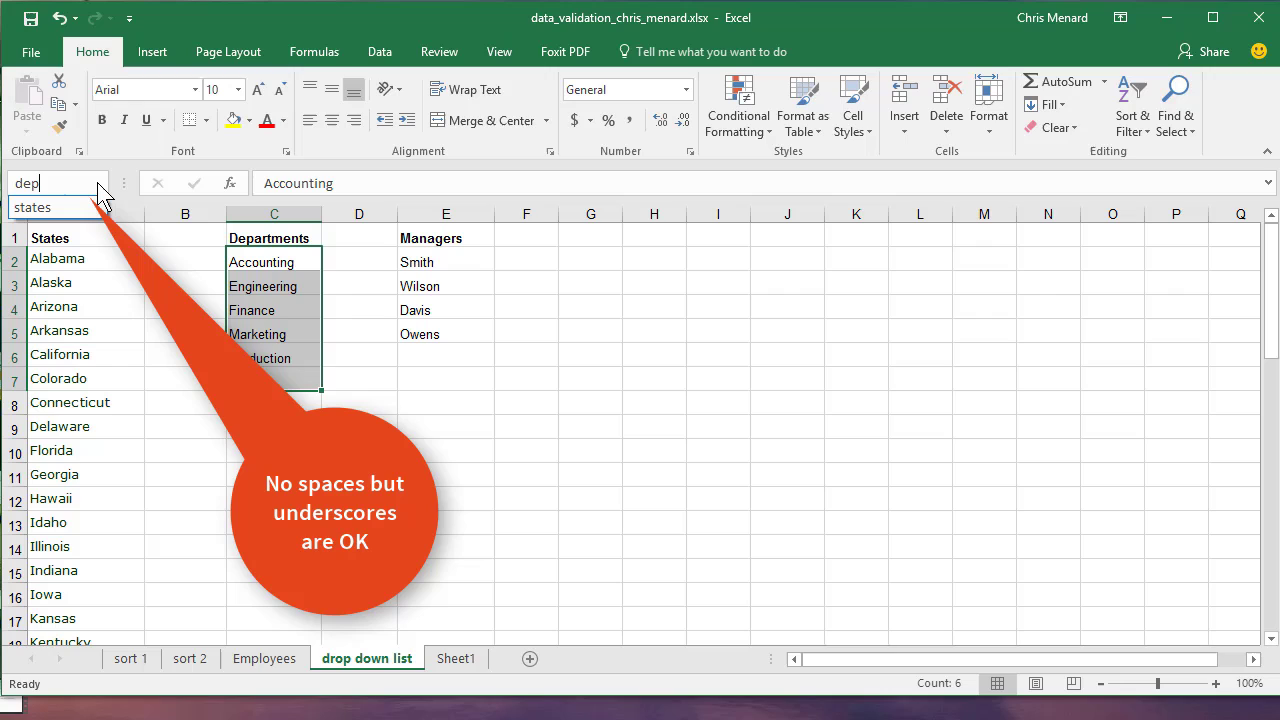
type("t")
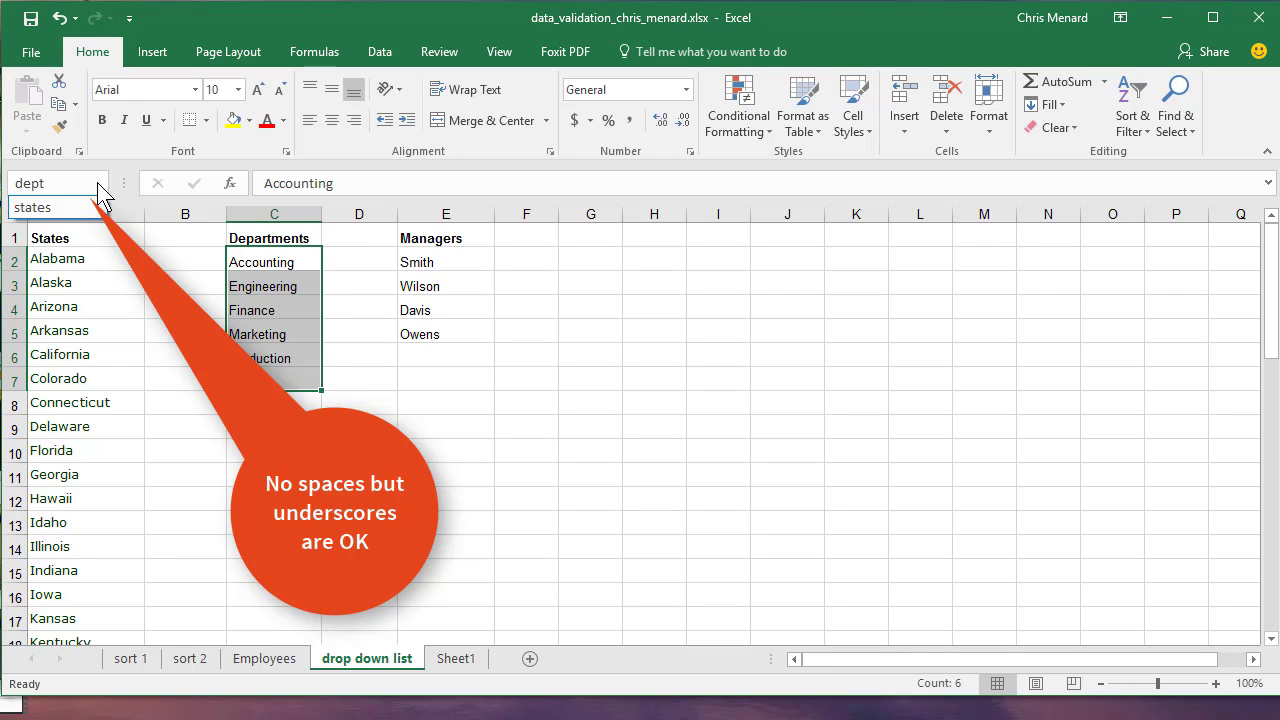
key("Return")
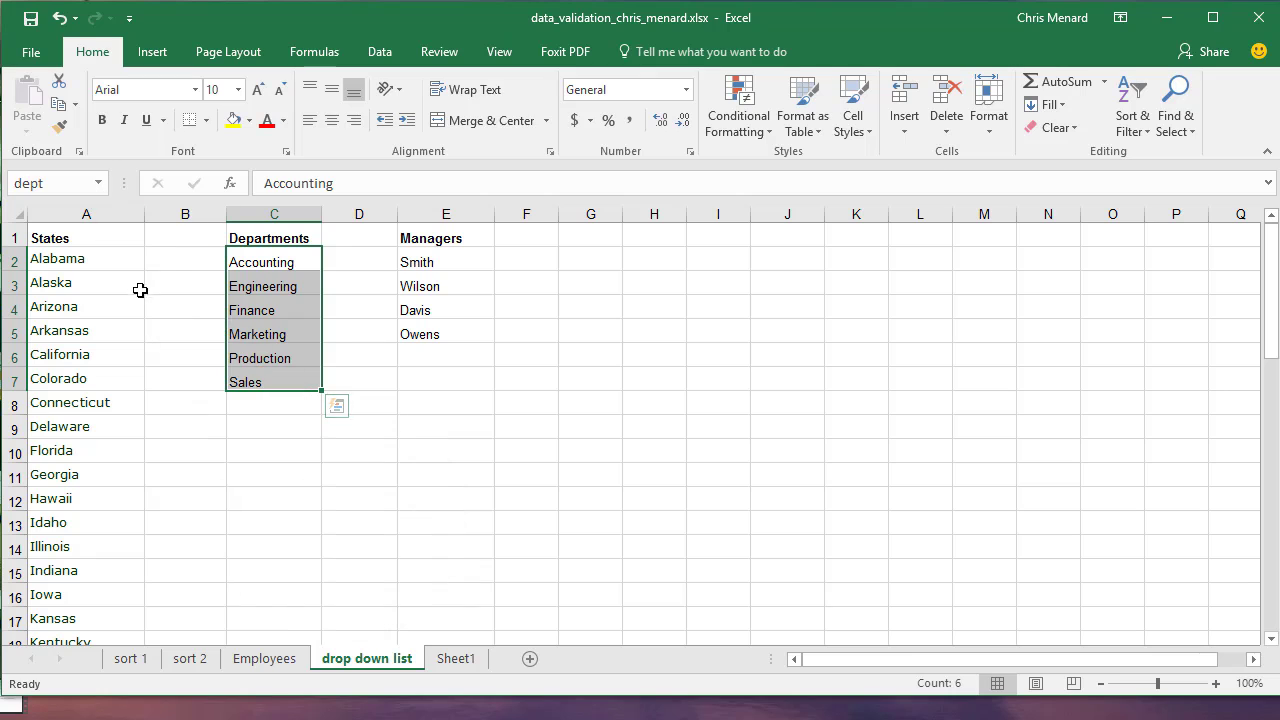
left_click(138, 286)
Step: Apply list data validation with the source =states to the State cells C2:C22 on the Employees sheet
left_click(296, 660)
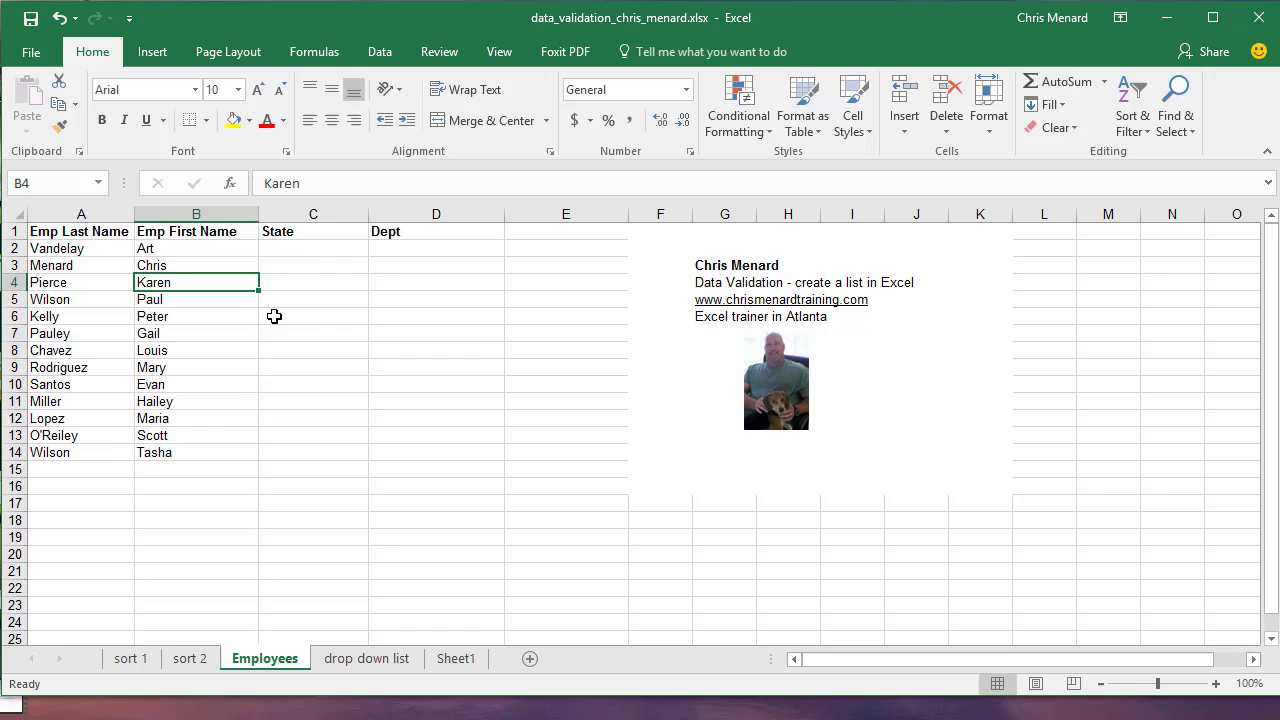
left_click_drag(310, 248, 311, 592)
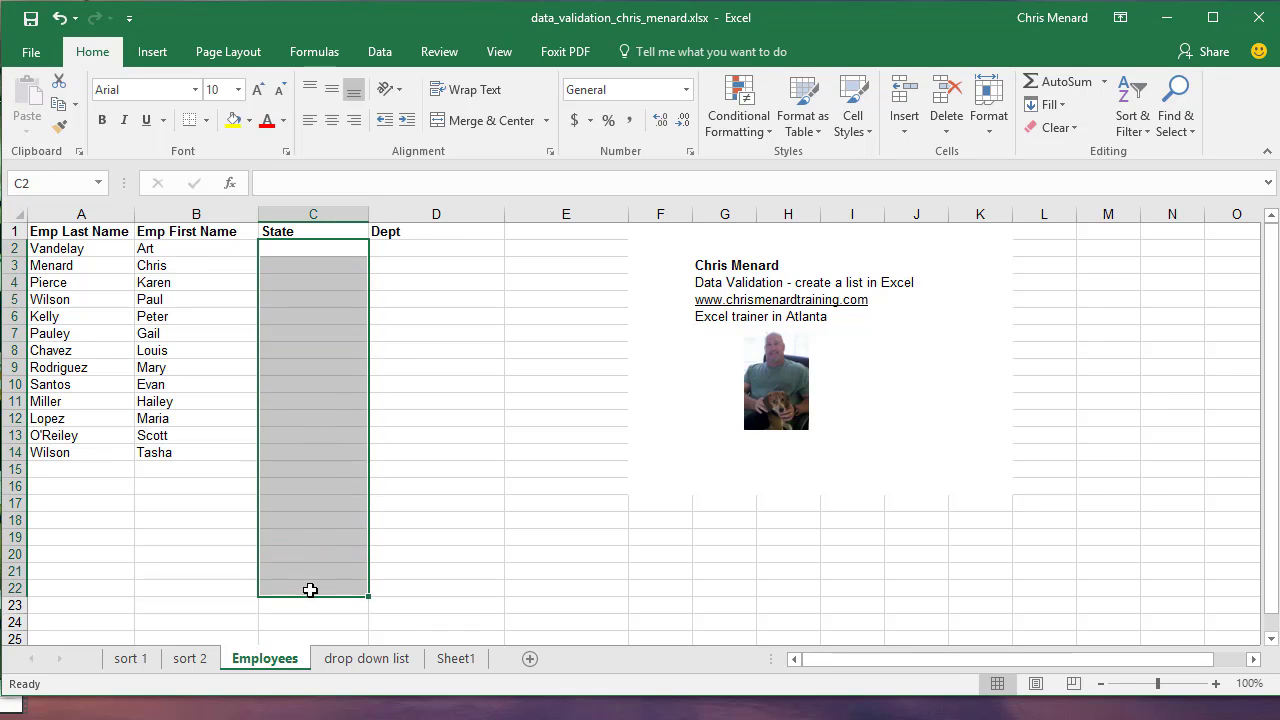
left_click(381, 55)
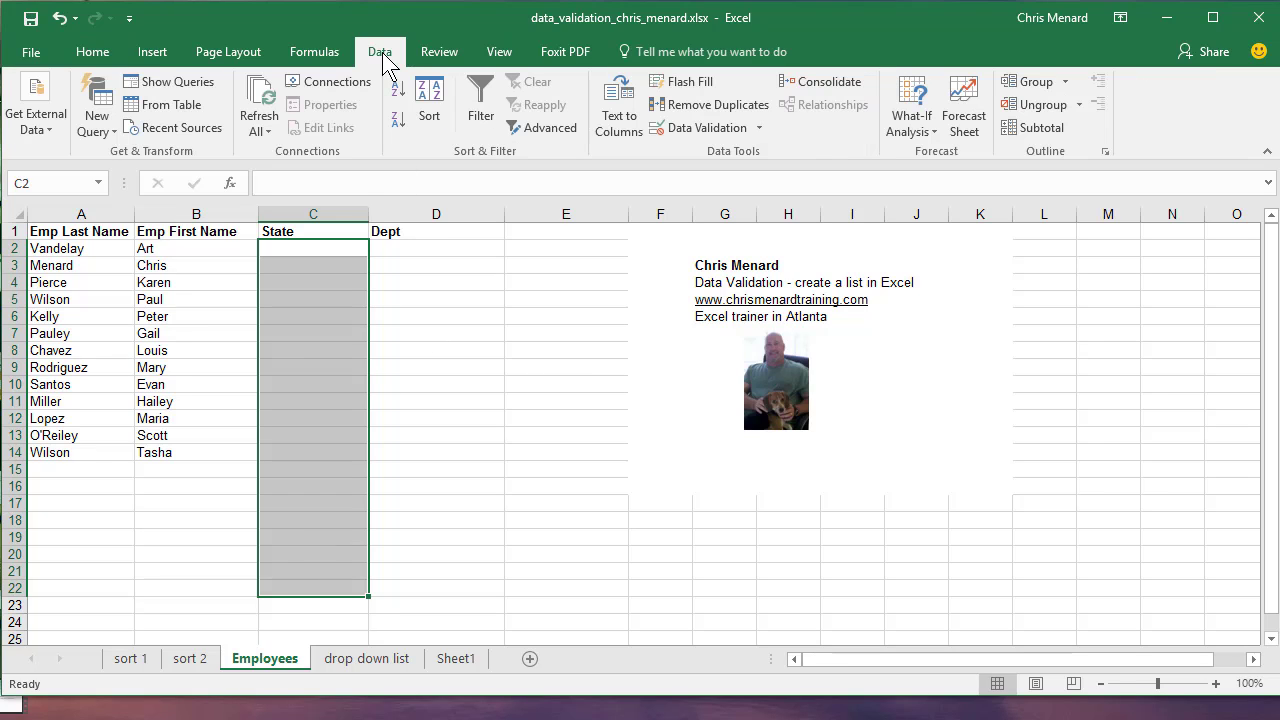
left_click(719, 128)
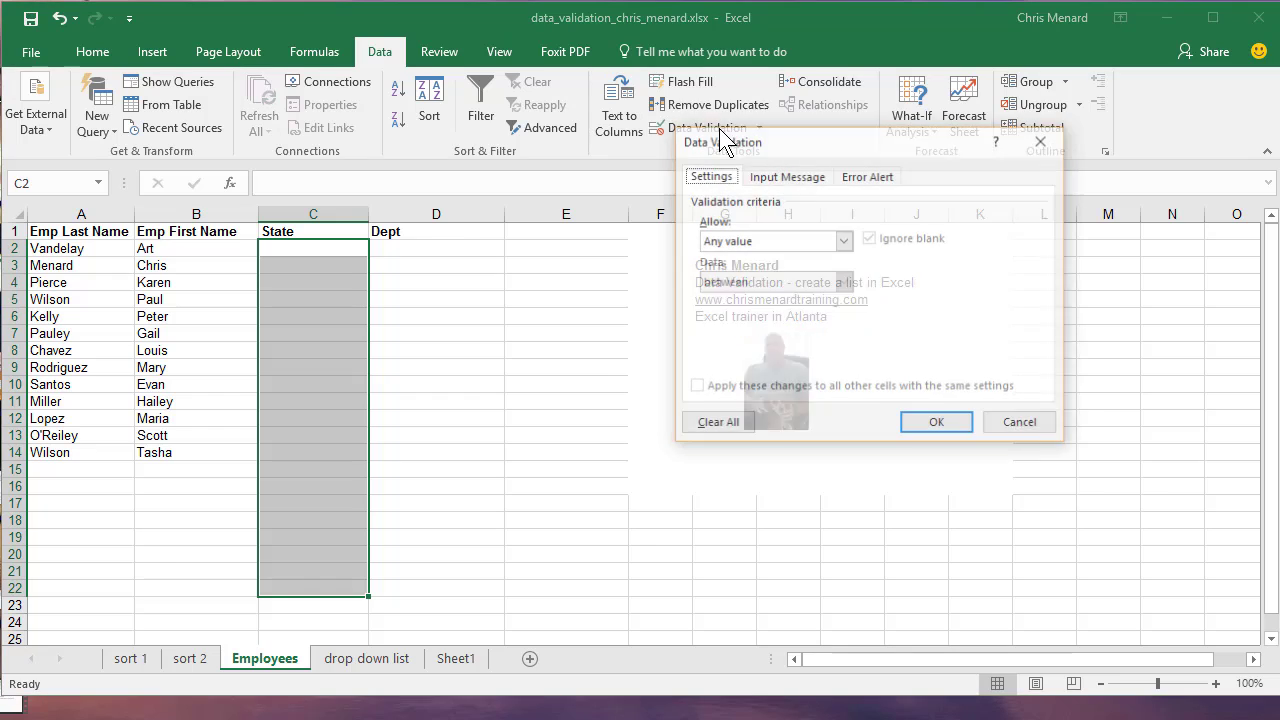
left_click(776, 246)
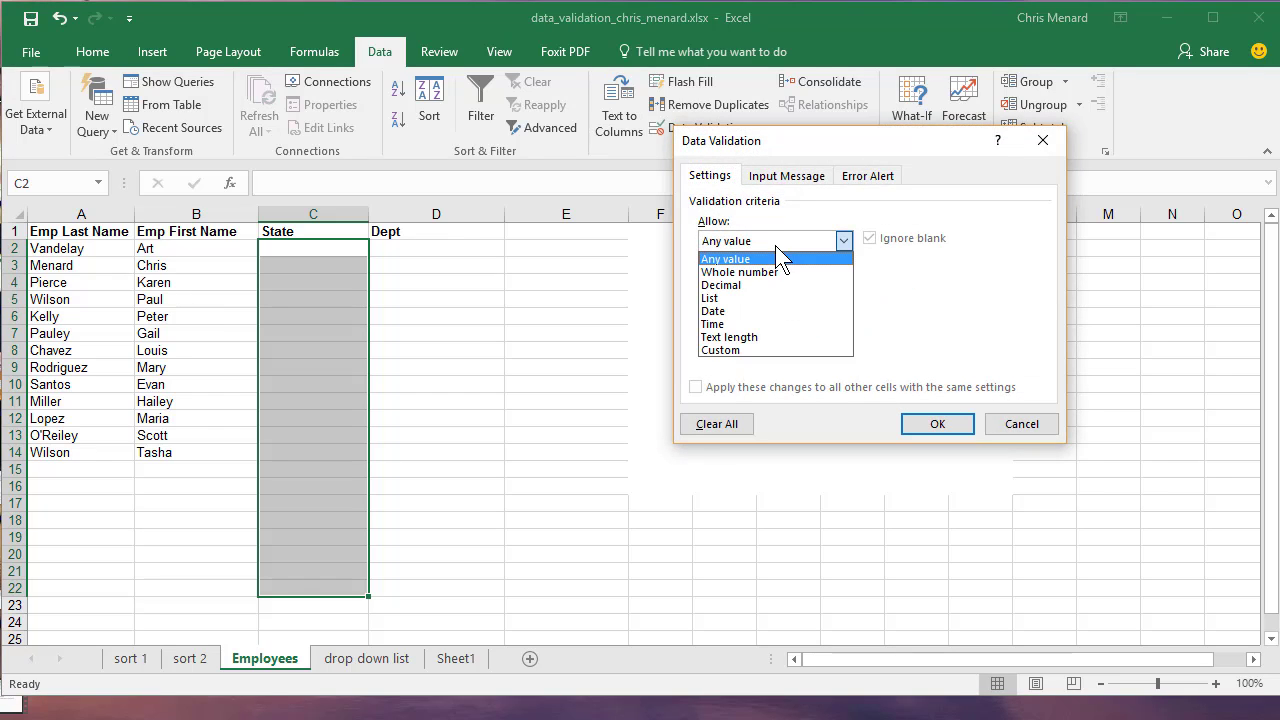
left_click(726, 297)
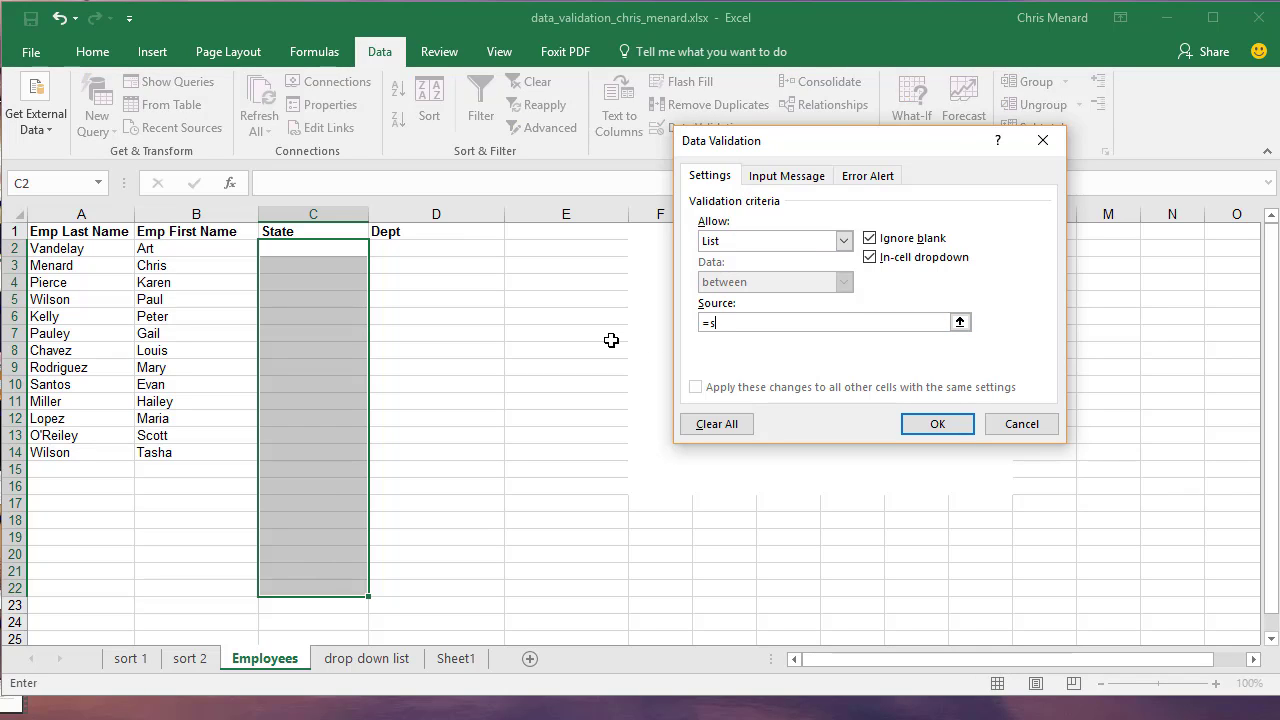
type("=states")
left_click(929, 427)
left_click(406, 296)
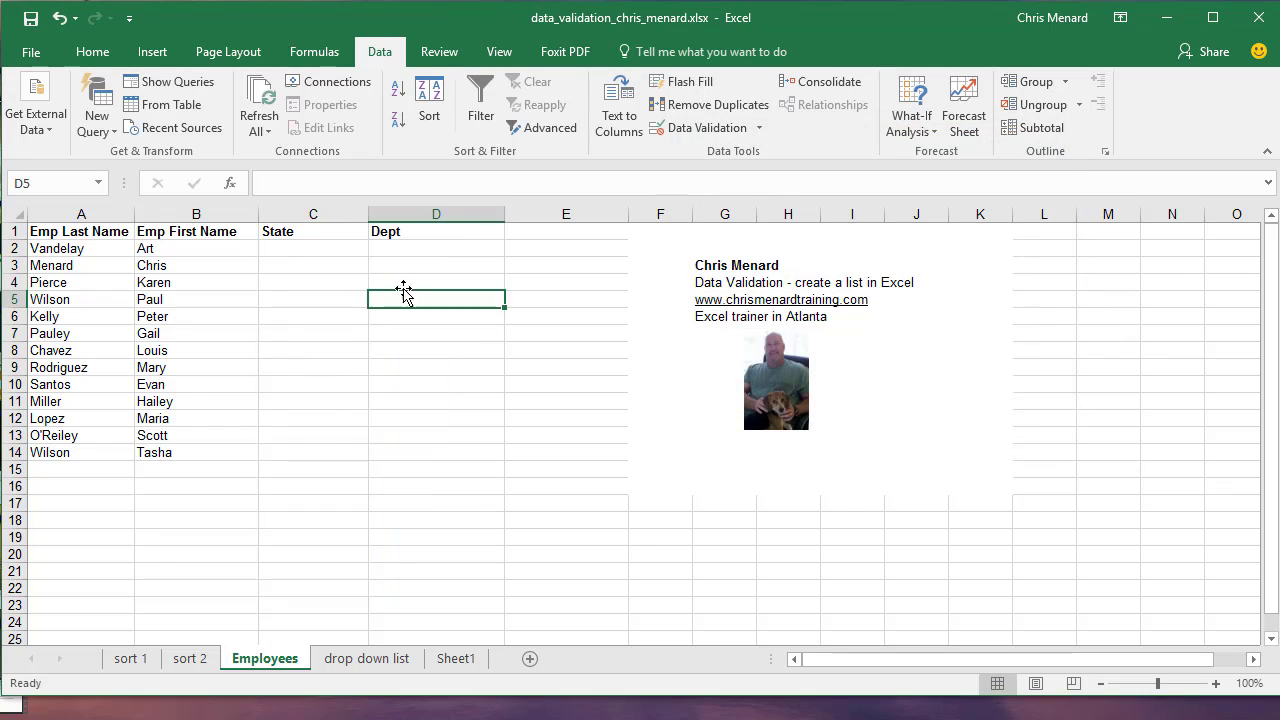
Step: Choose Arkansas, Colorado and Minnesota from the State drop-down lists in cells C2, C3 and C4 respectively
left_click(338, 249)
left_click(377, 249)
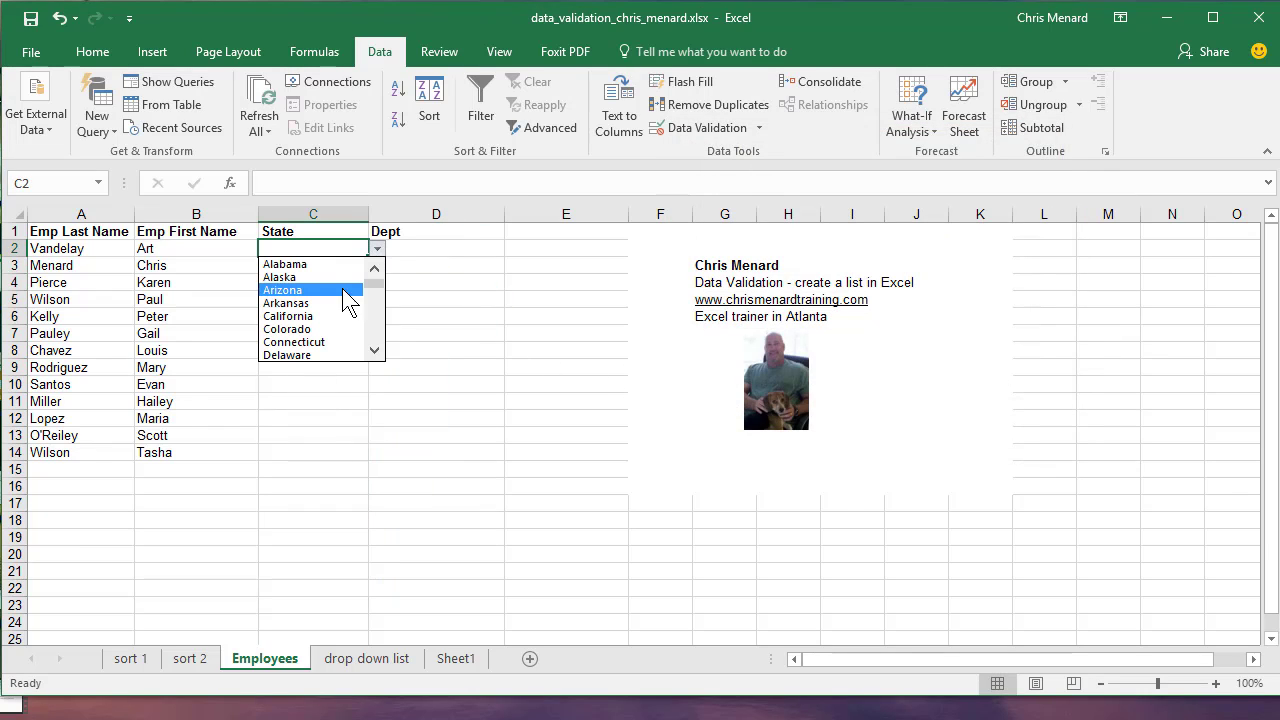
left_click(323, 303)
left_click(320, 265)
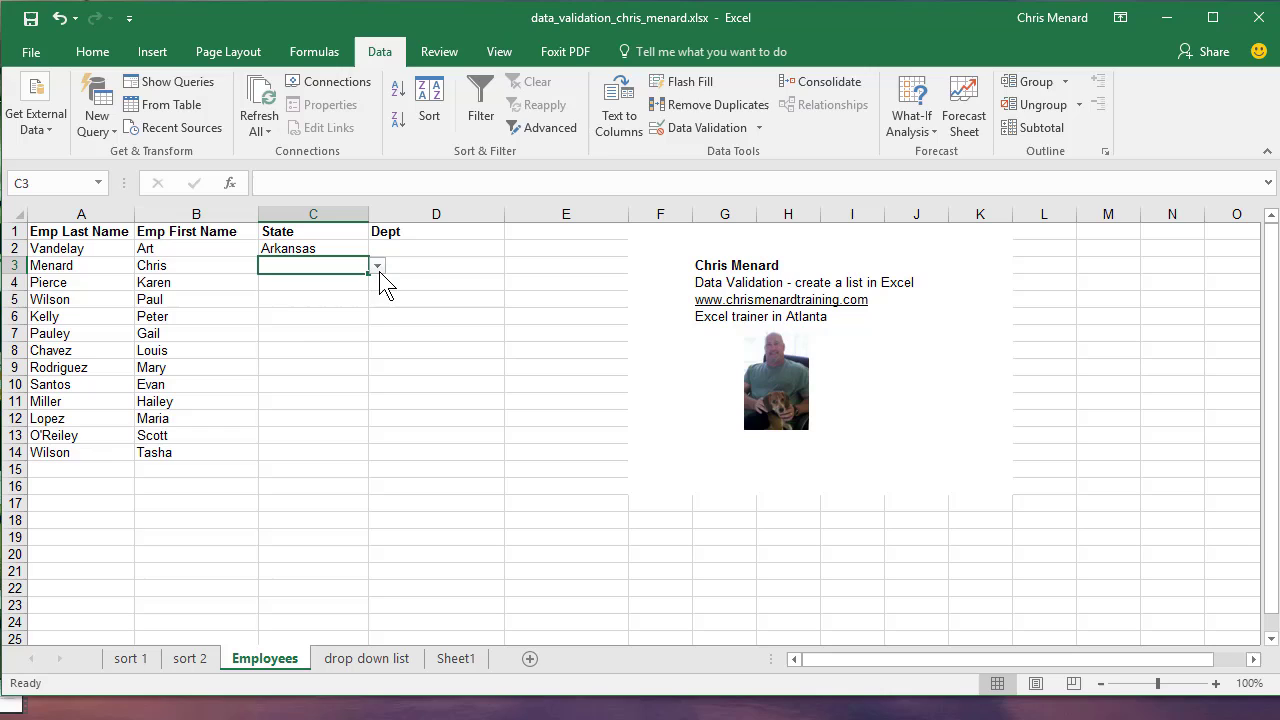
left_click(377, 266)
left_click(318, 346)
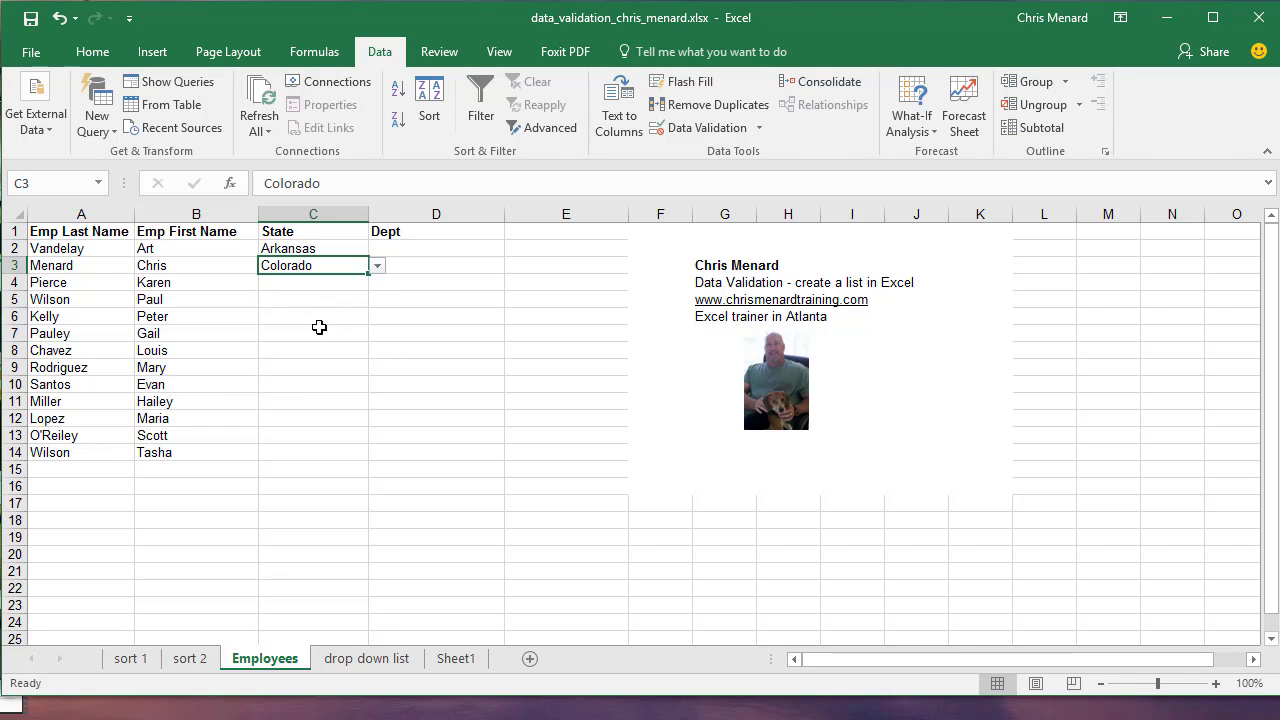
left_click(338, 287)
left_click(377, 282)
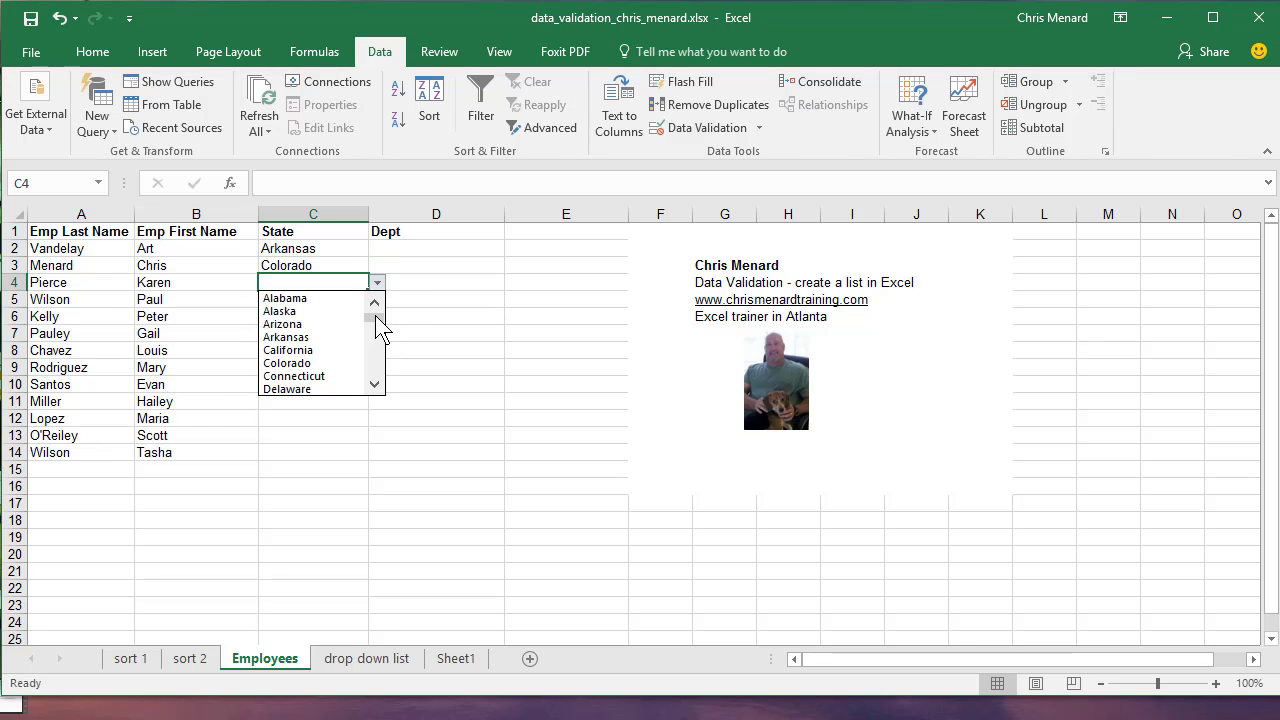
left_click_drag(376, 316, 377, 339)
left_click(345, 351)
Step: Try to enter the invalid state "rreeddx" in cell C5, then cancel the entry
left_click(312, 302)
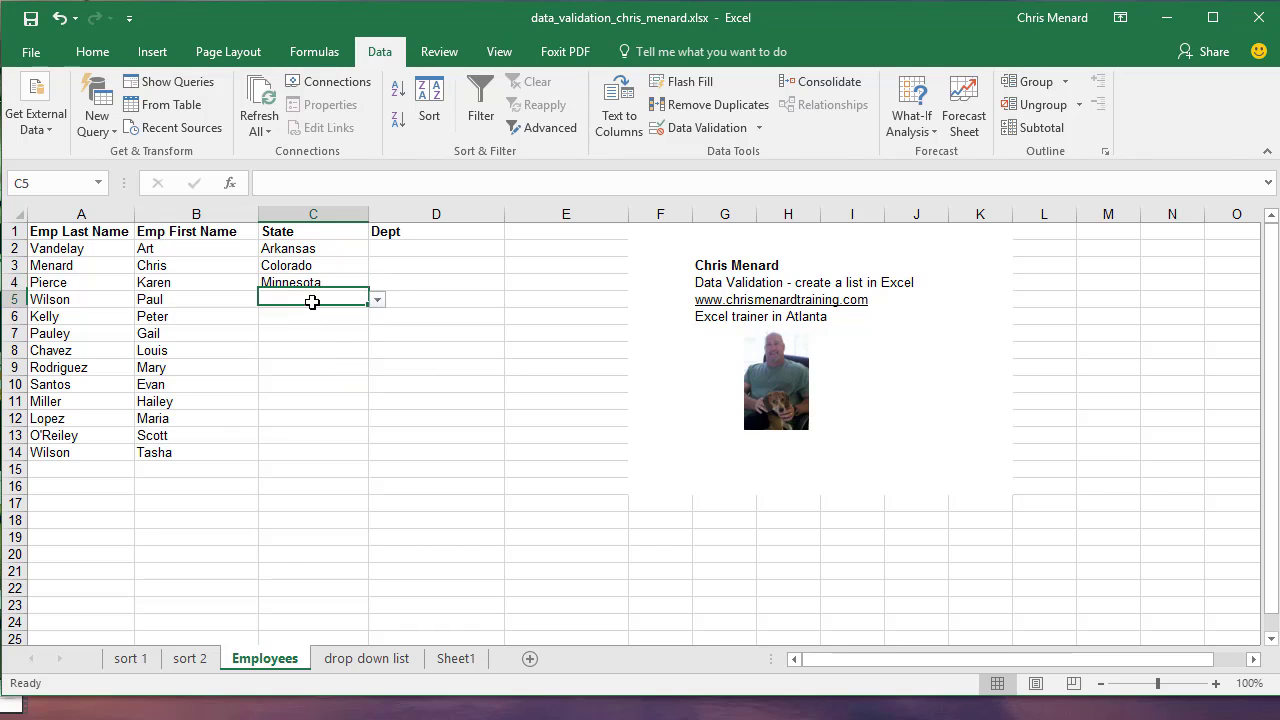
type("rreeddx")
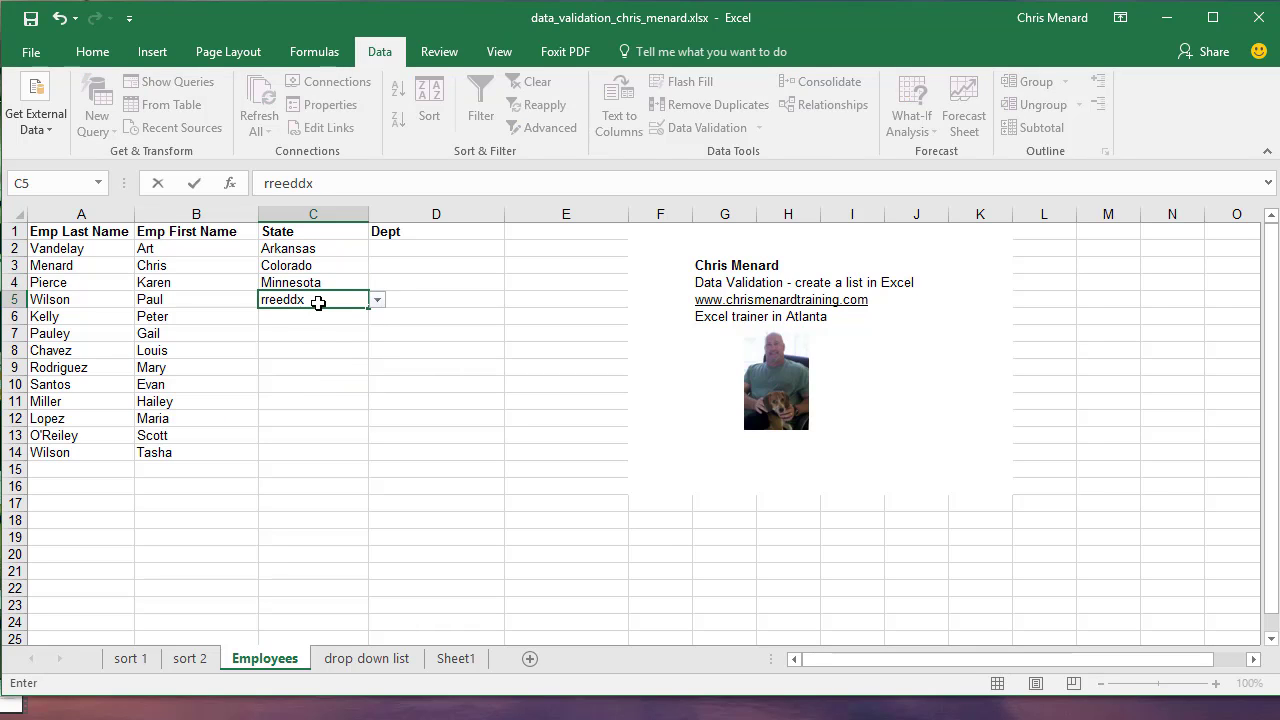
key("Return")
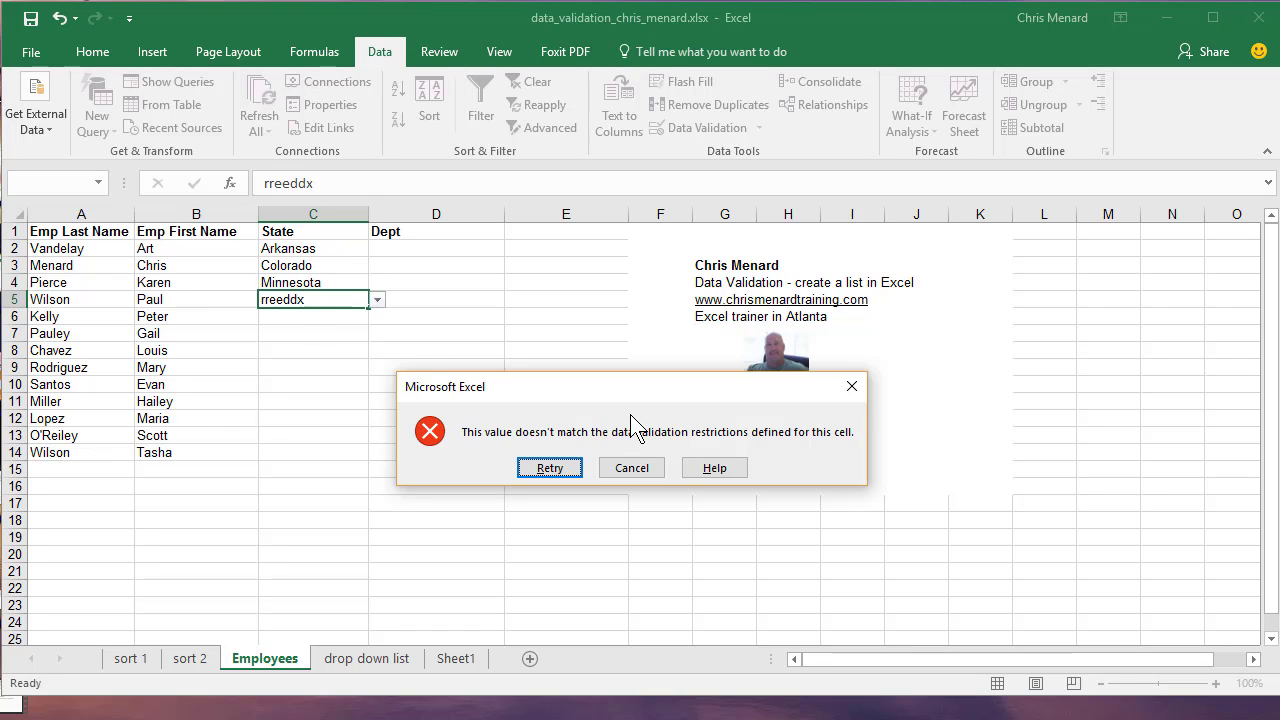
left_click(632, 466)
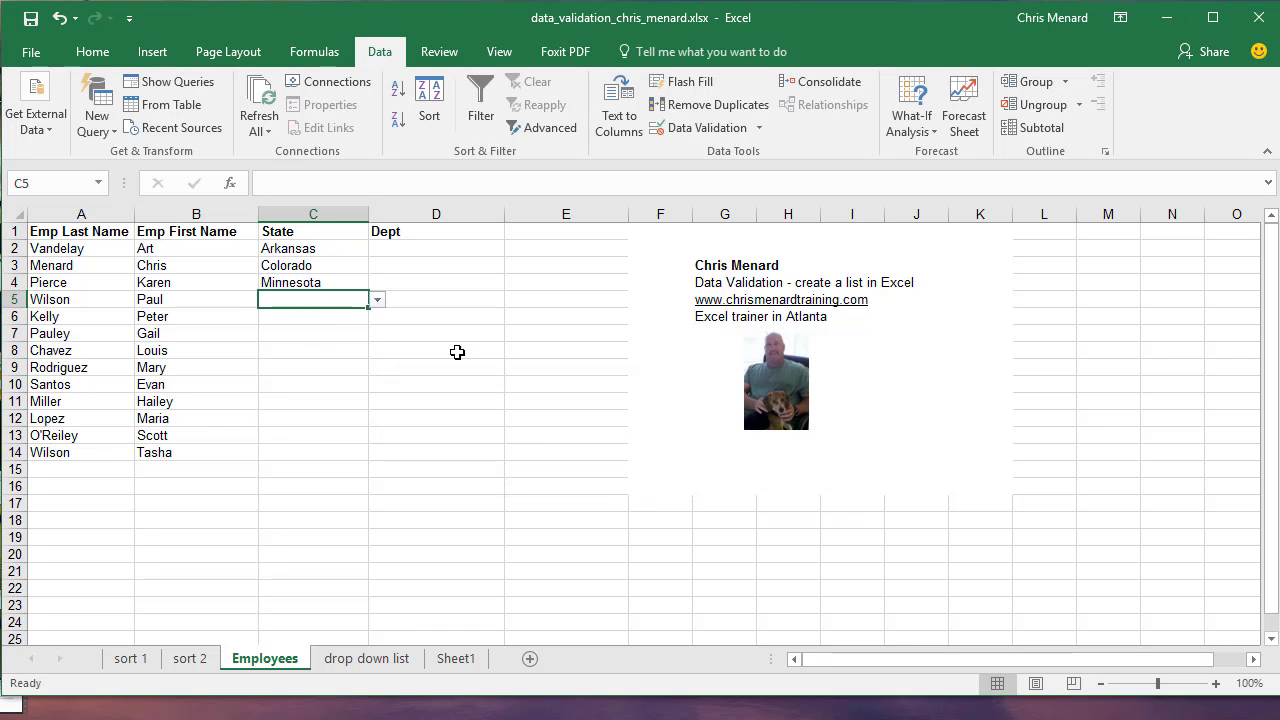
Step: Apply list data validation with the source =dept to the Dept cells D2:D19
left_click_drag(415, 251, 432, 538)
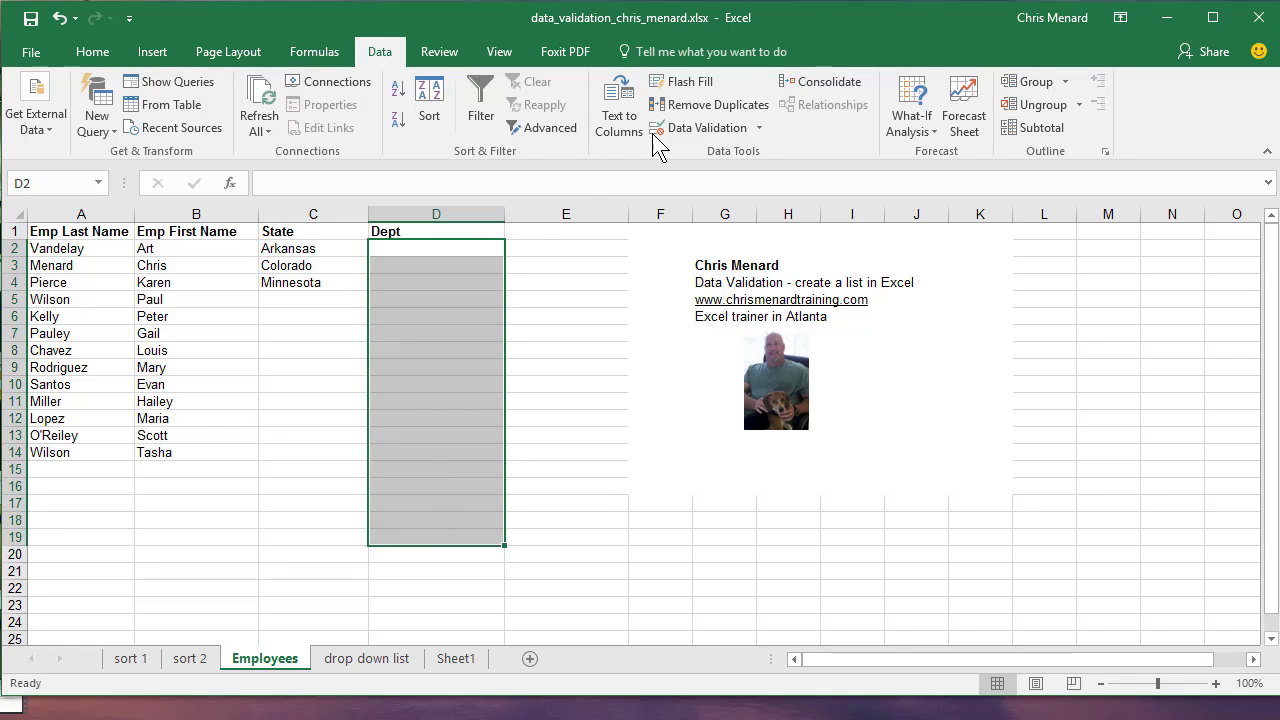
left_click(705, 128)
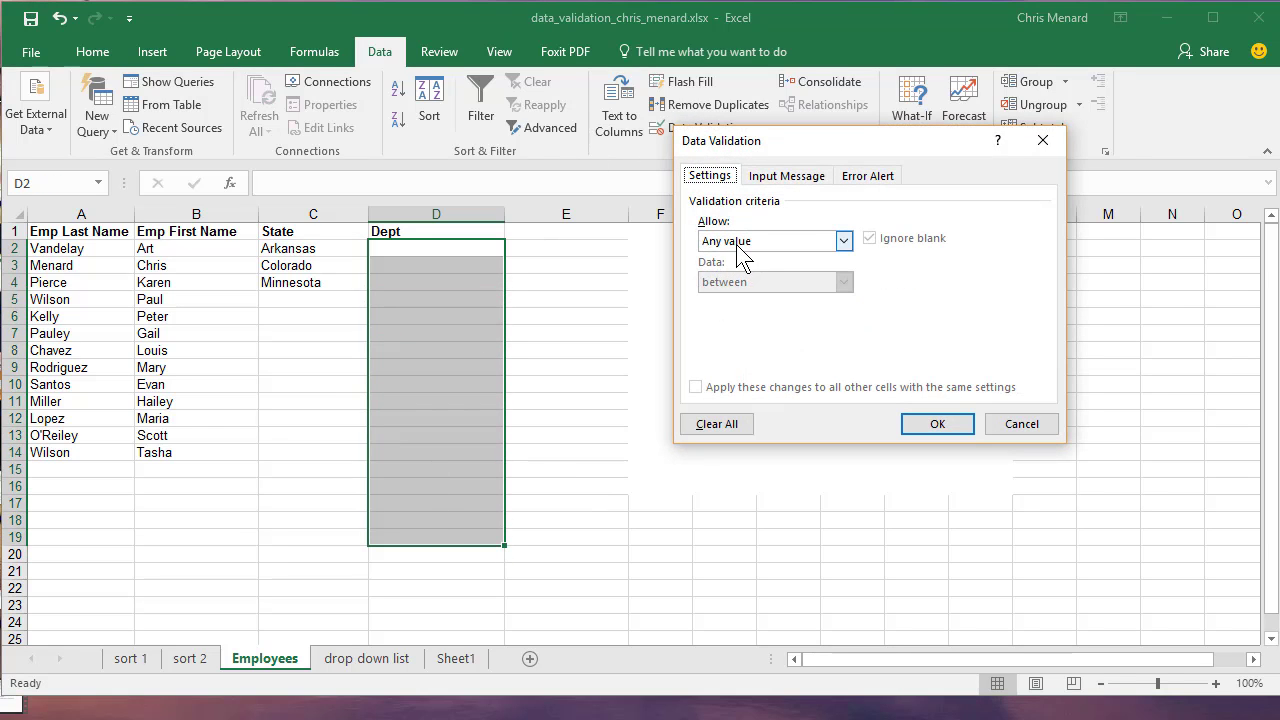
left_click(745, 242)
left_click(724, 300)
left_click(726, 322)
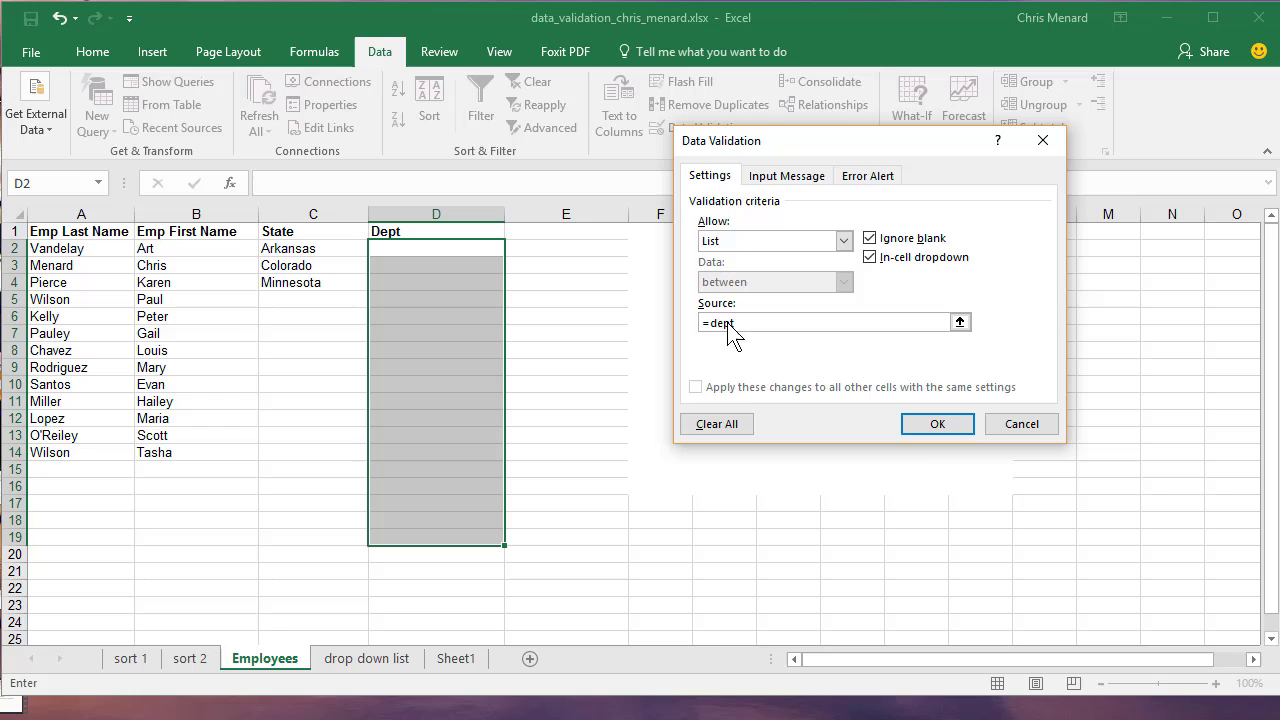
left_click(912, 427)
left_click(457, 278)
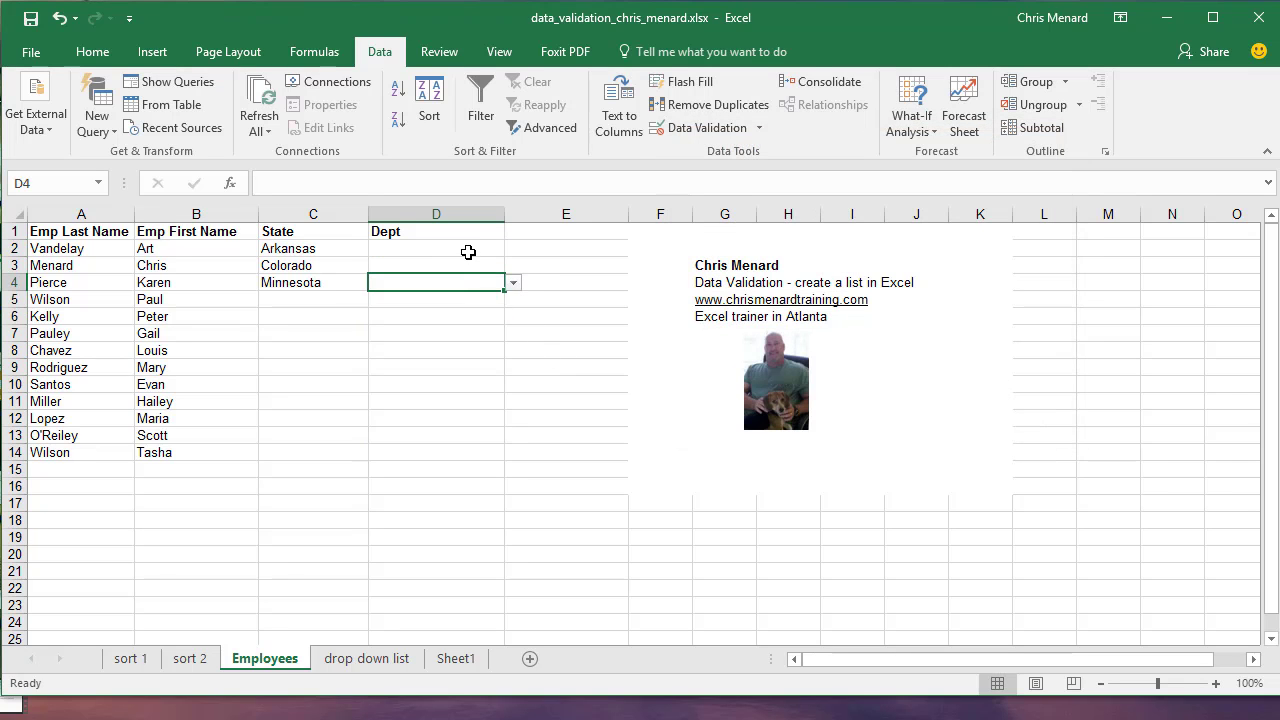
Step: Choose Engineering from the Dept drop-down list in cell D2
left_click(470, 249)
left_click(513, 249)
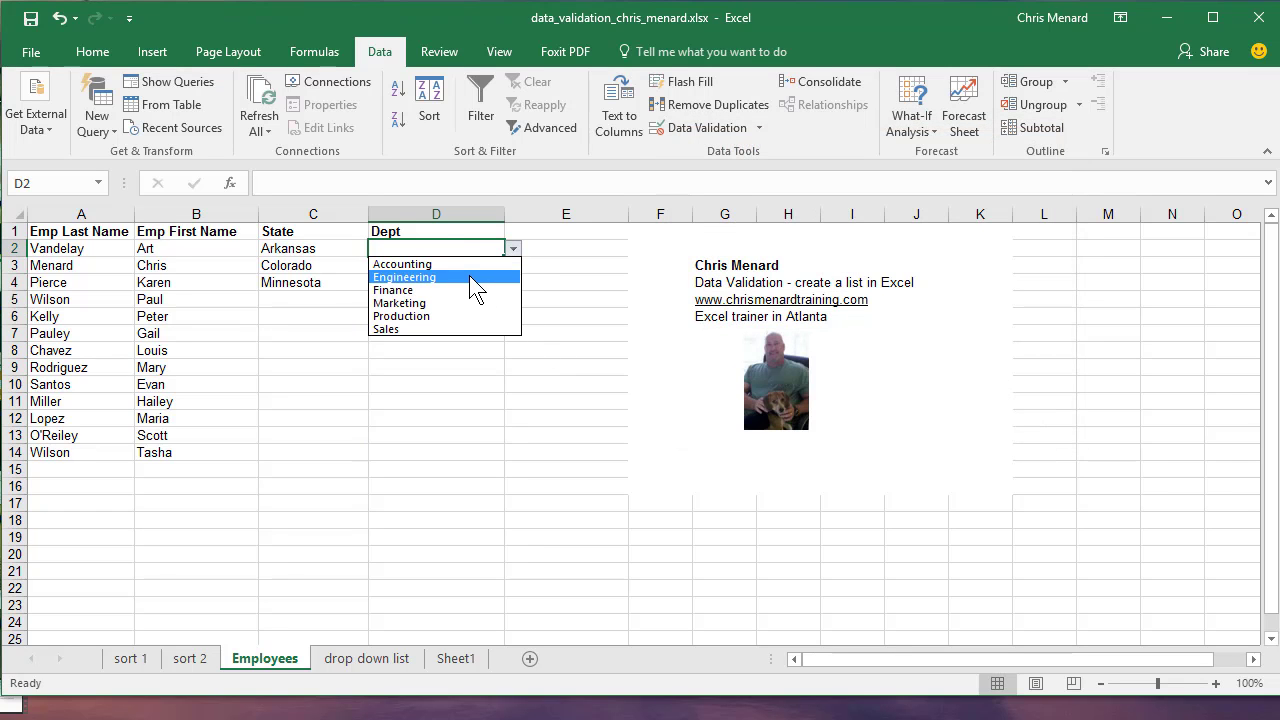
left_click(470, 277)
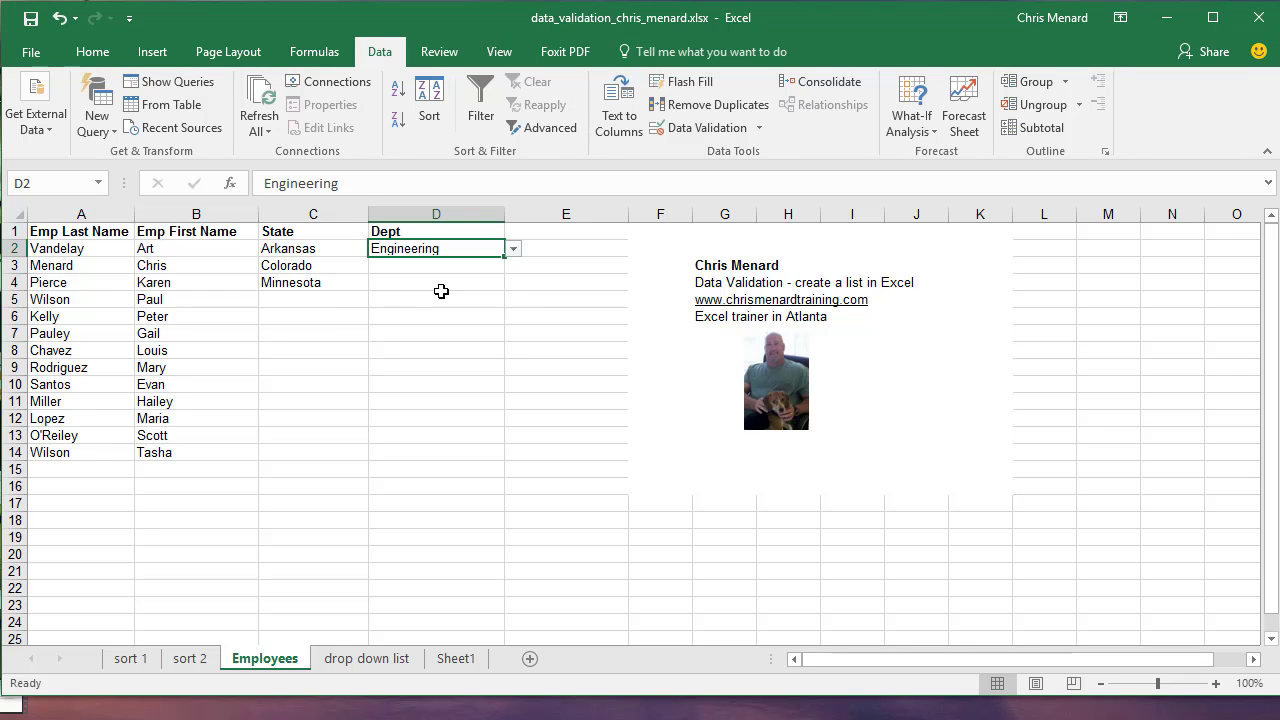
Step: Sort the customer table on the sort 1 sheet by Last Name from A to Z
left_click(148, 660)
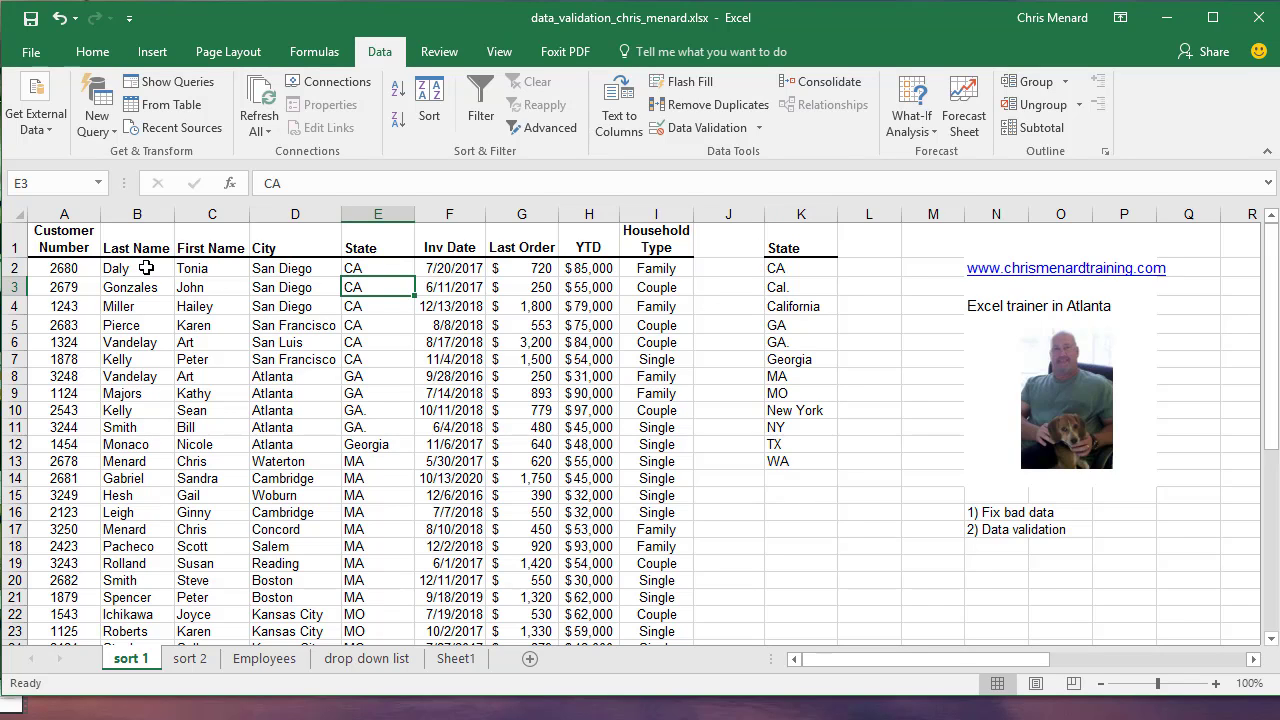
scroll(296, 300, "down", 5)
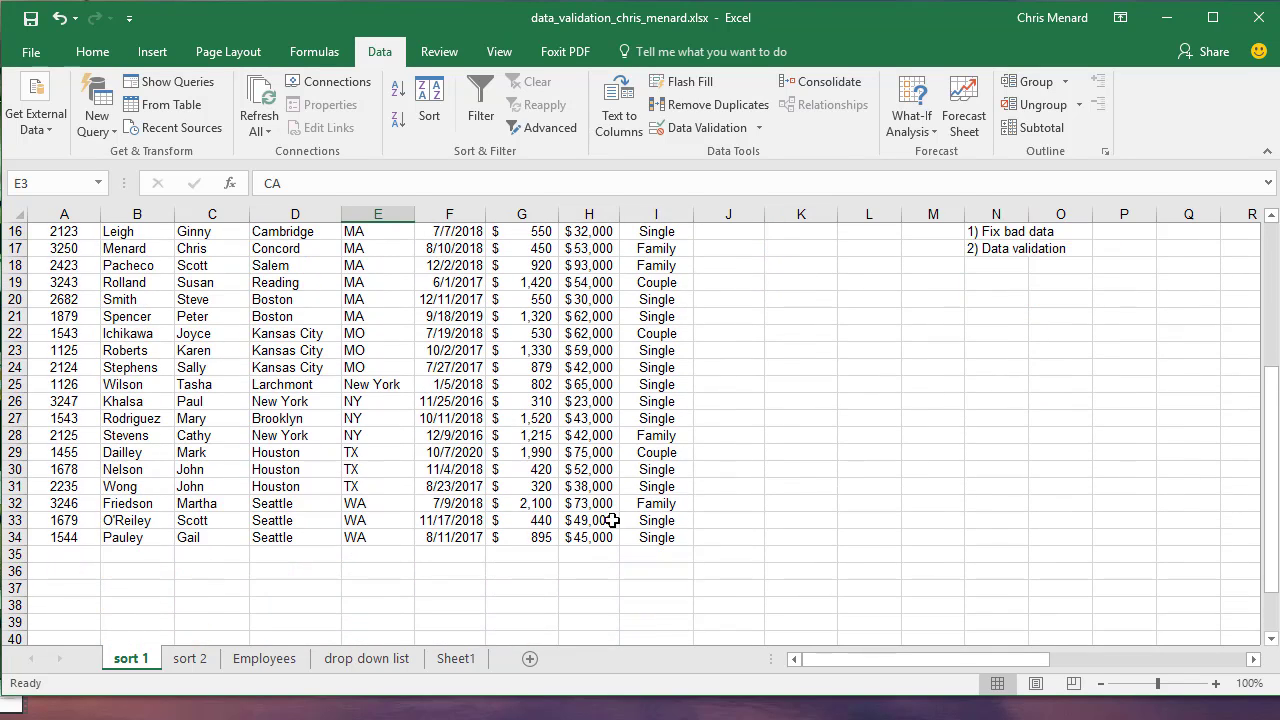
scroll(645, 530, "up", 5)
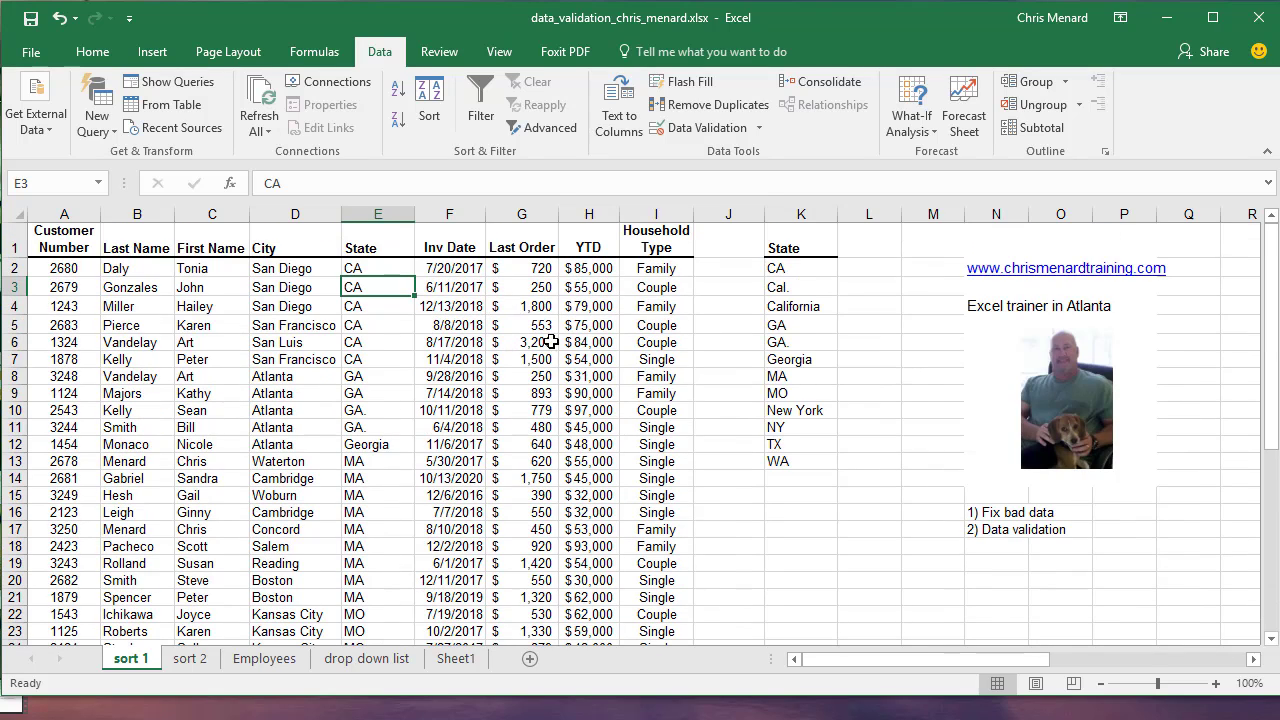
right_click(145, 270)
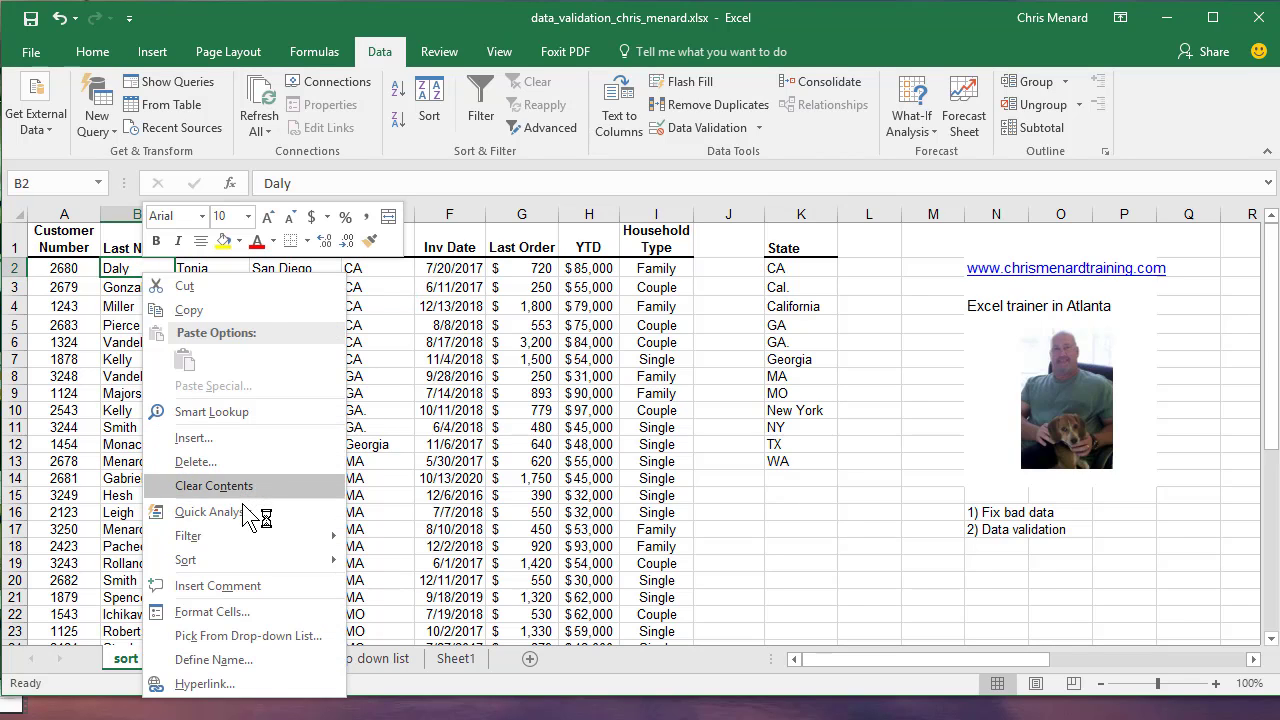
mouse_move(257, 560)
left_click(405, 563)
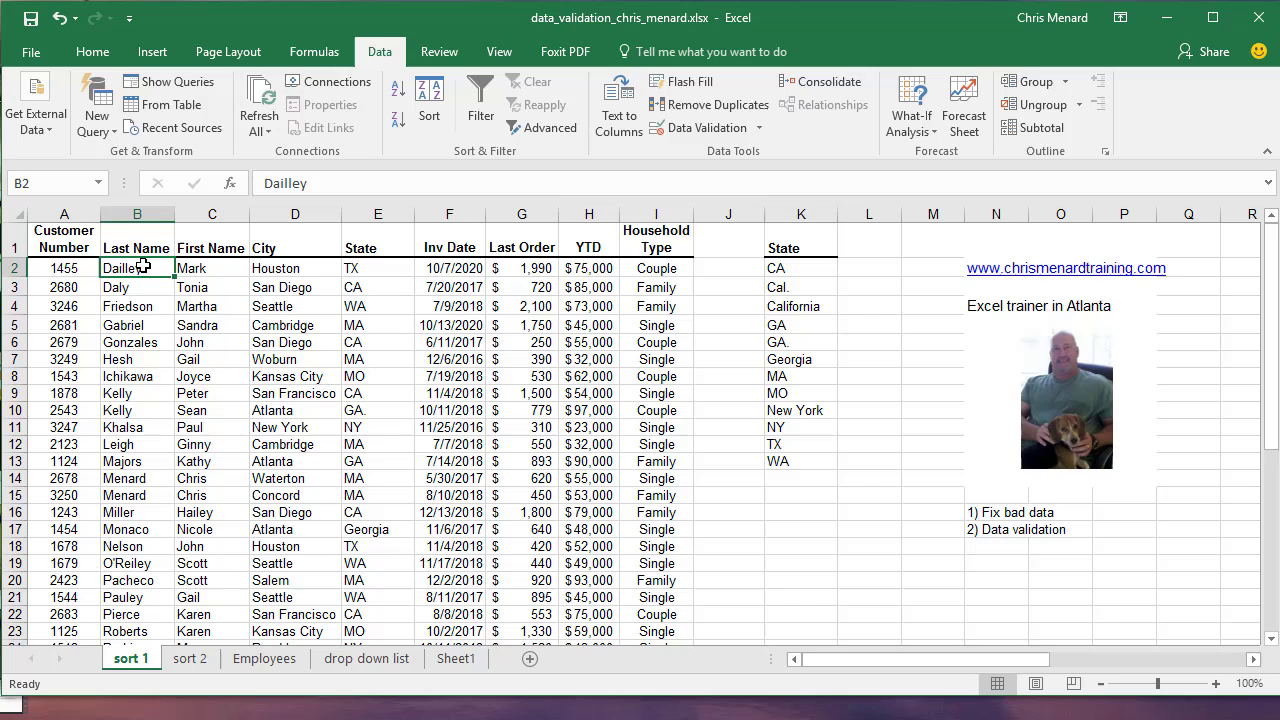
Step: Sort the Managers list on the drop down list sheet from A to Z
left_click(400, 662)
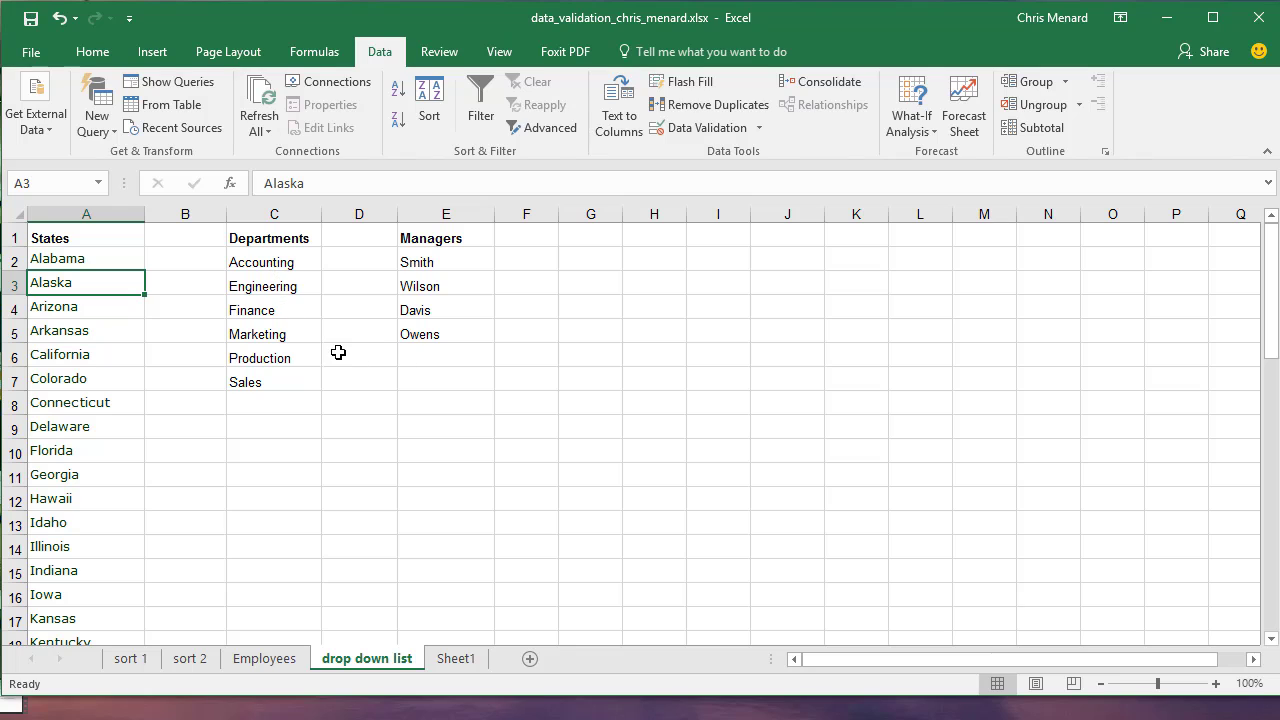
right_click(427, 281)
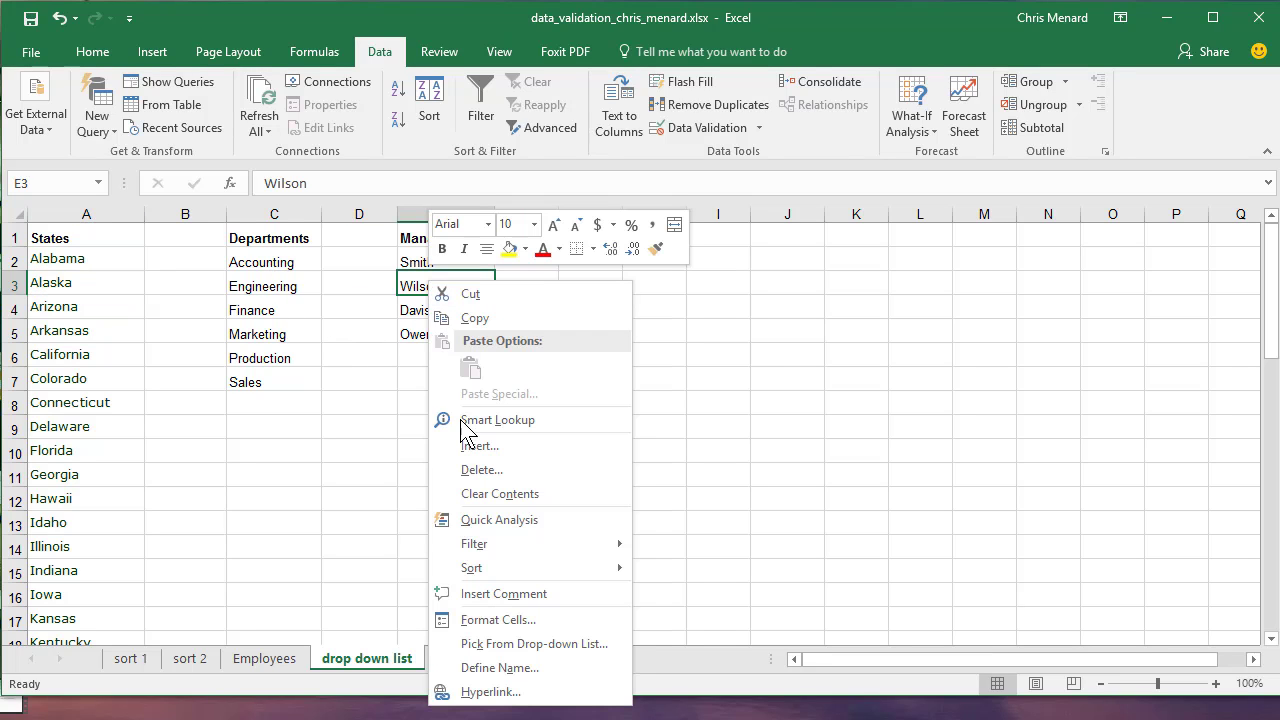
mouse_move(499, 569)
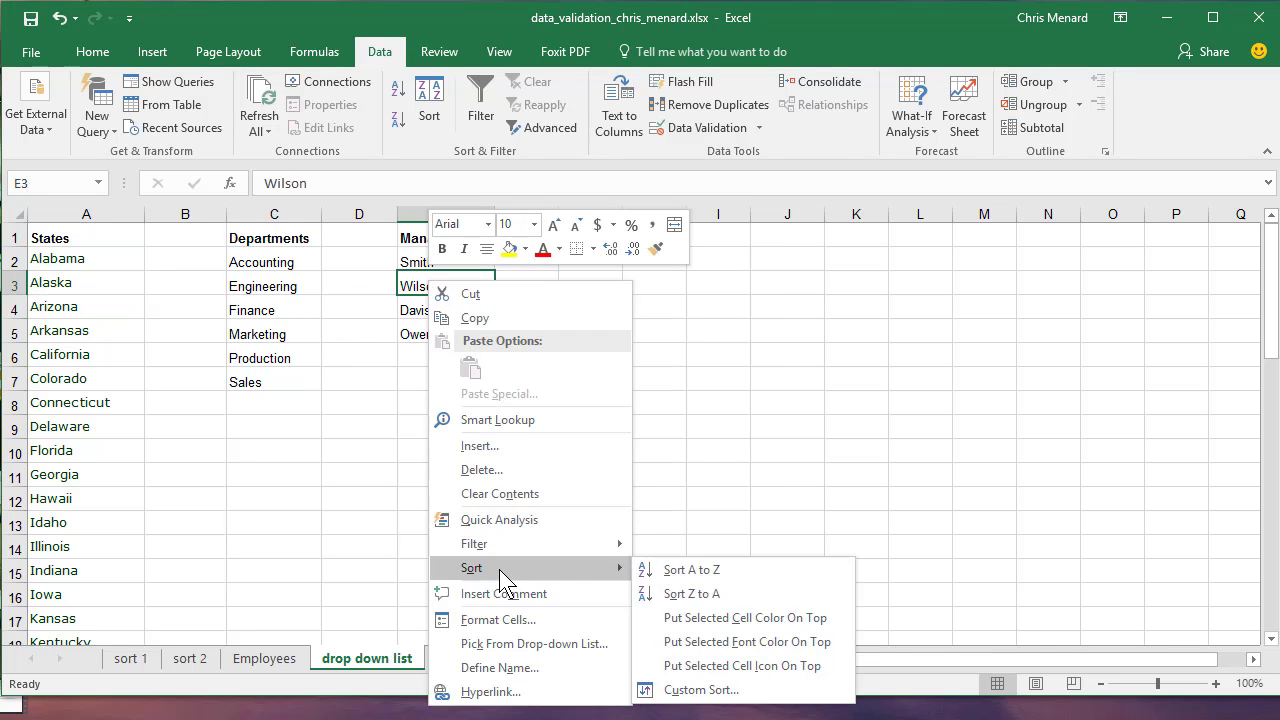
left_click(668, 572)
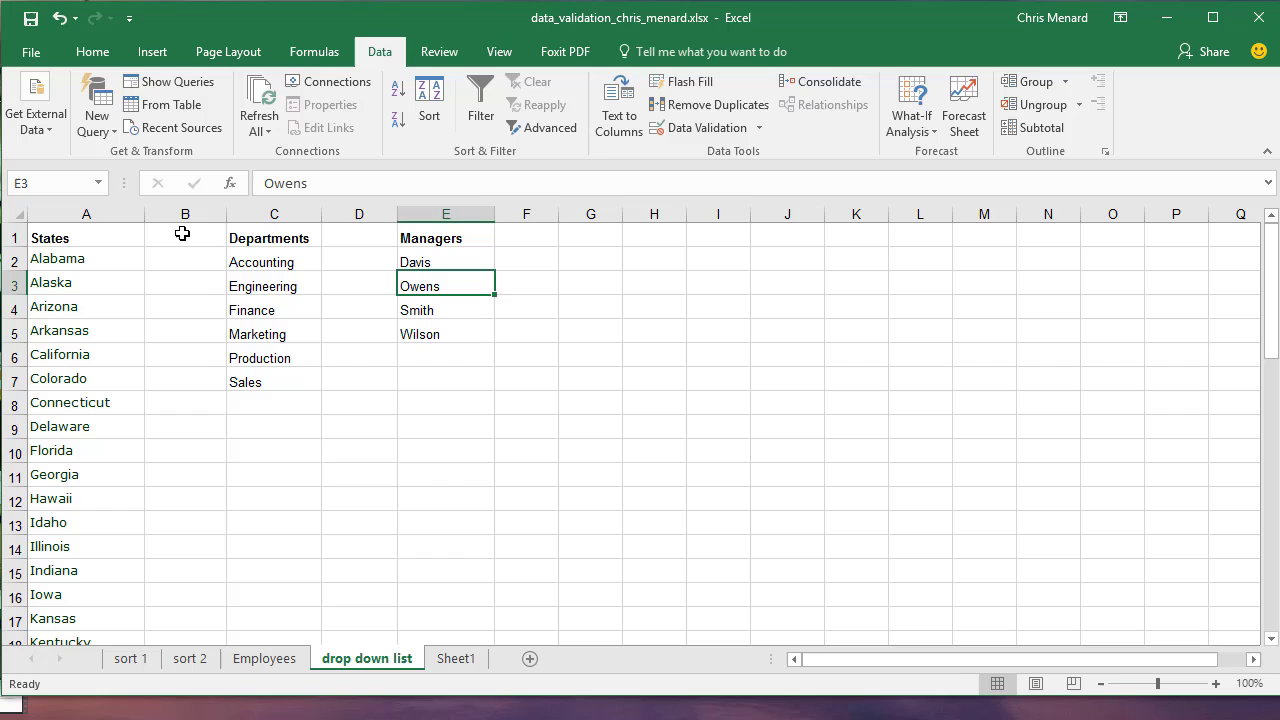
Step: Insert a blank column before the State column on the Employees sheet and narrow it to a thin spacer
left_click(289, 665)
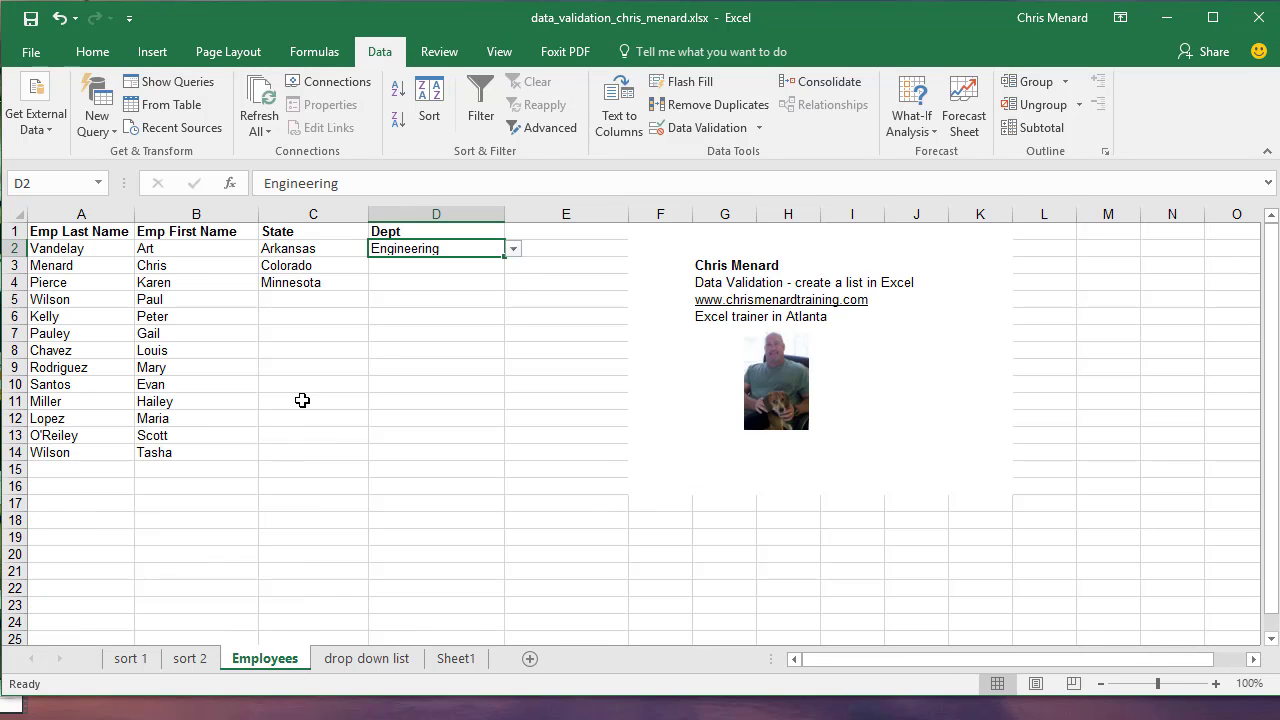
left_click(315, 344)
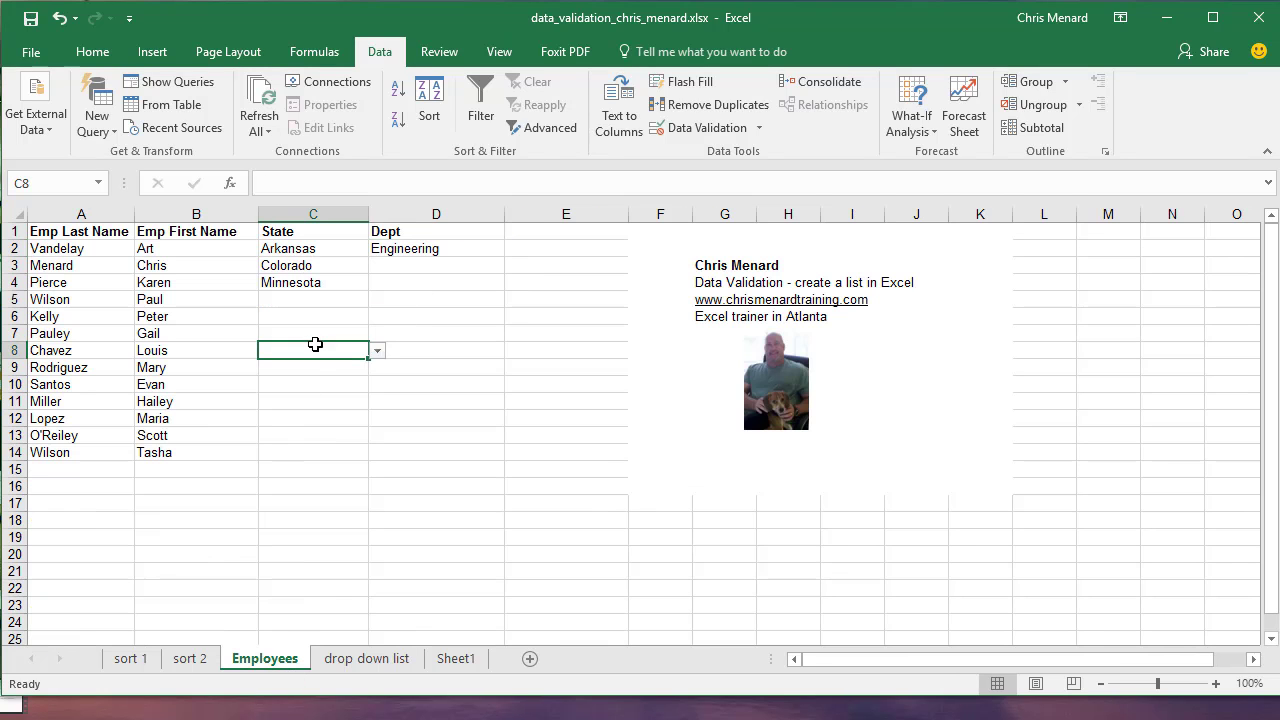
left_click(288, 215)
right_click(288, 217)
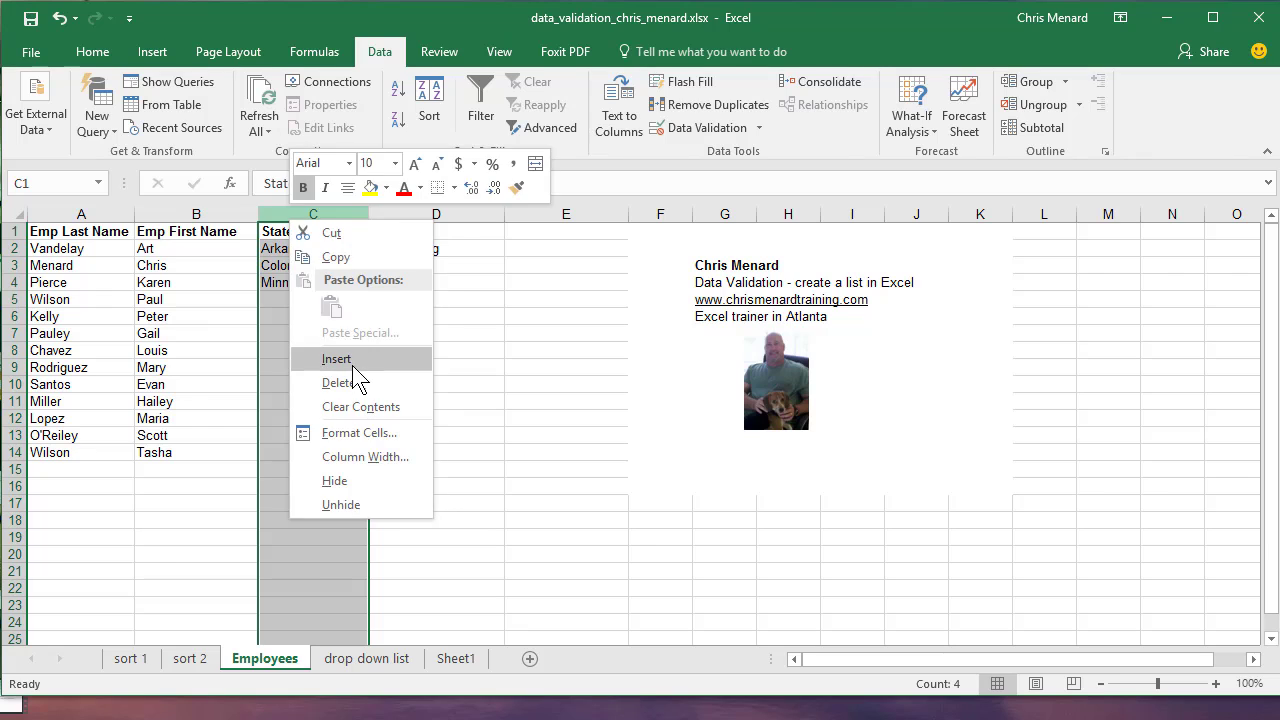
key("Escape")
key("ctrl+shift+equal")
left_click(300, 283)
left_click_drag(370, 214, 289, 219)
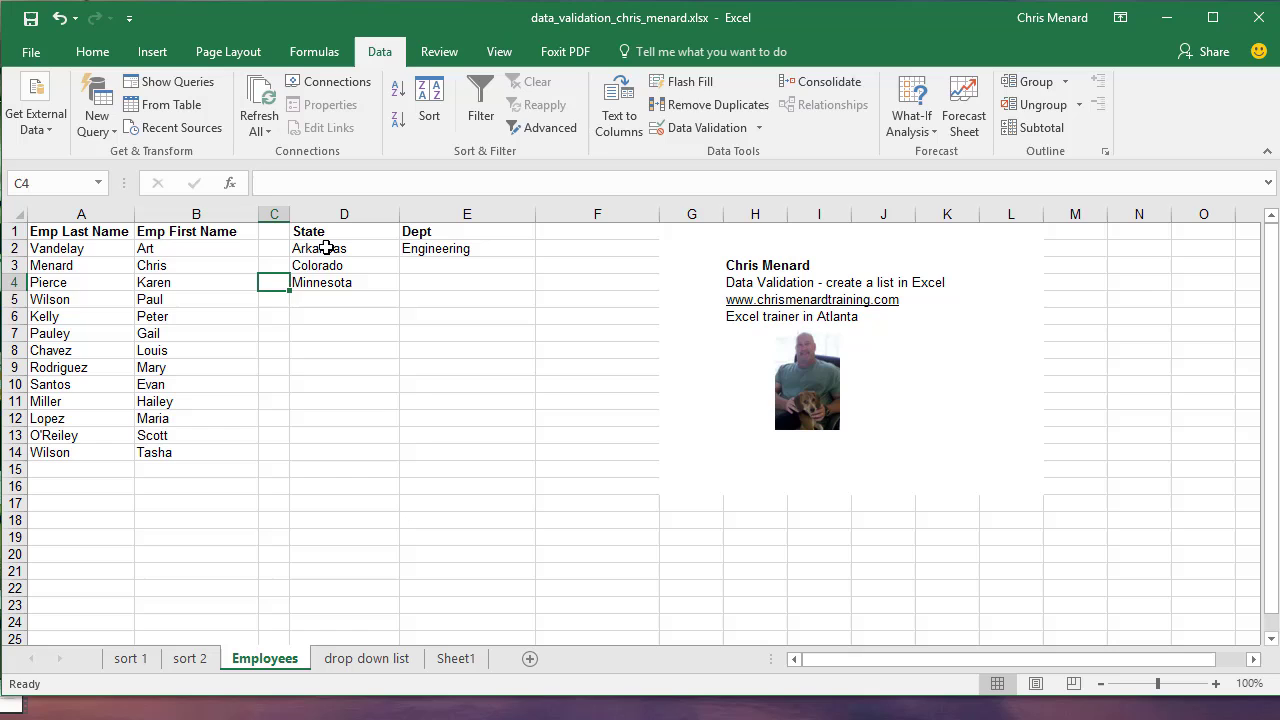
Step: Check the State cell D2 for its drop-down list and revisit the drop down list and sort 1 sheets
left_click(327, 248)
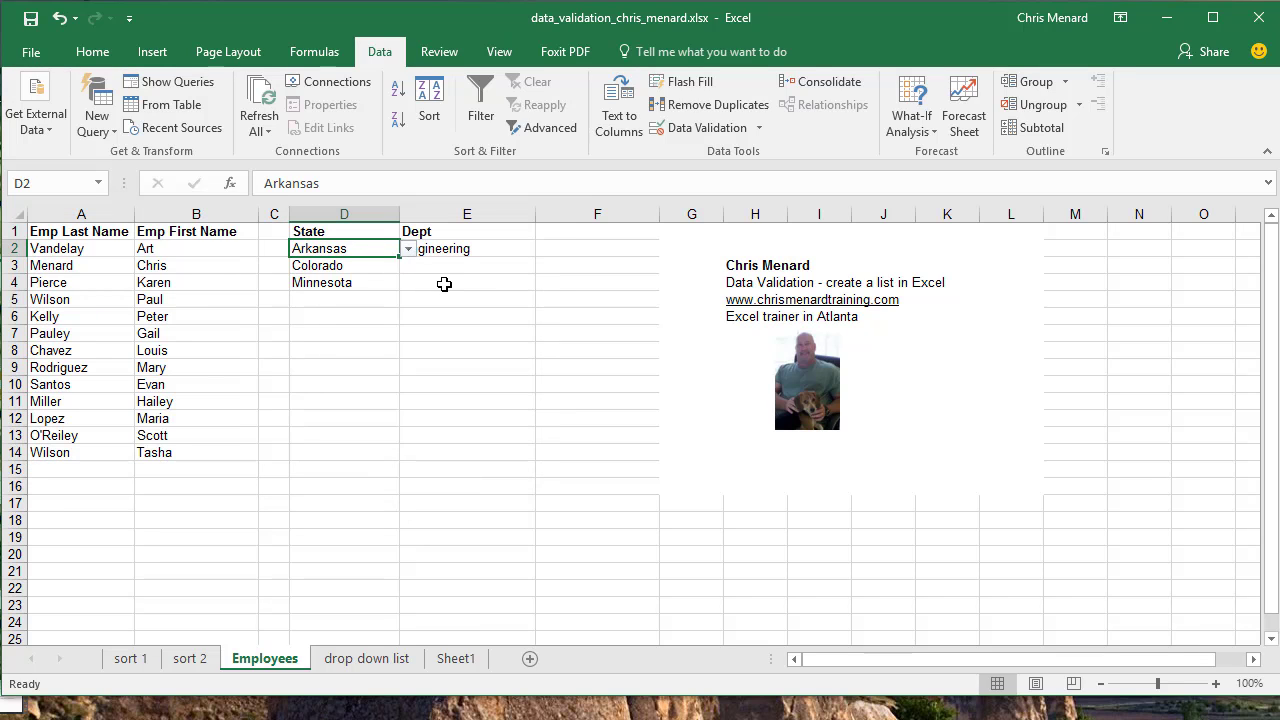
left_click(386, 664)
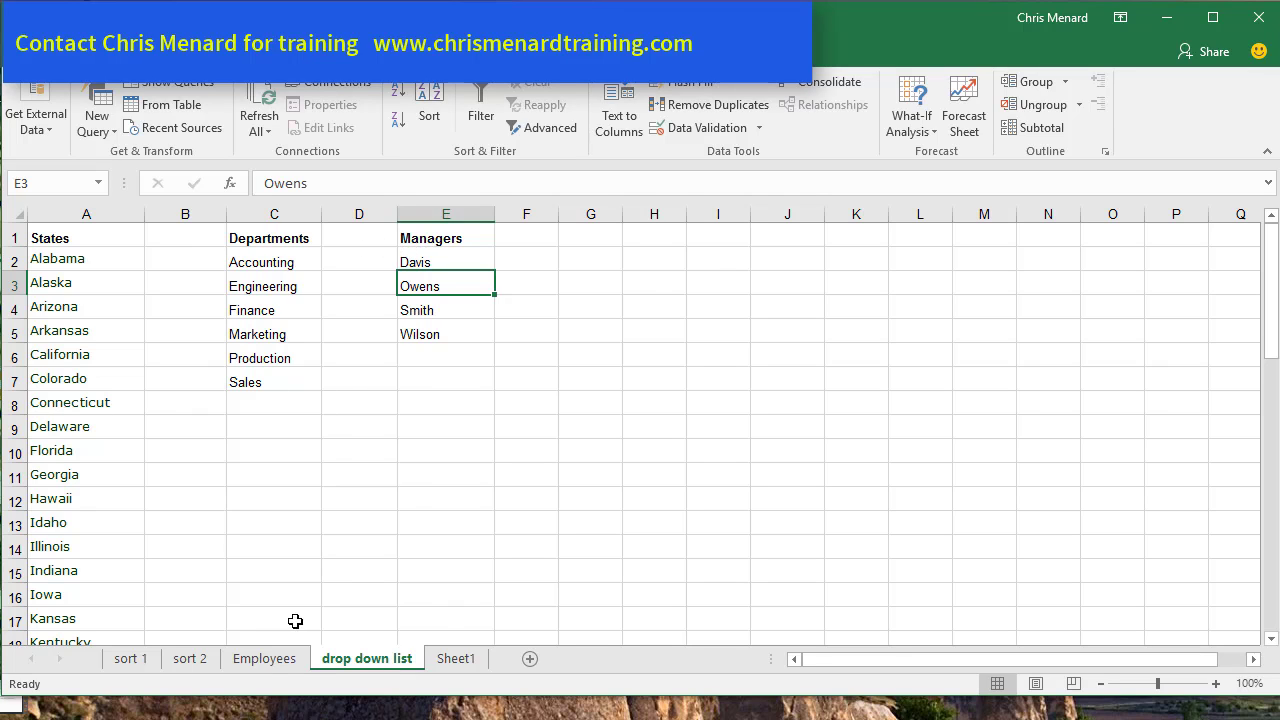
left_click(140, 661)
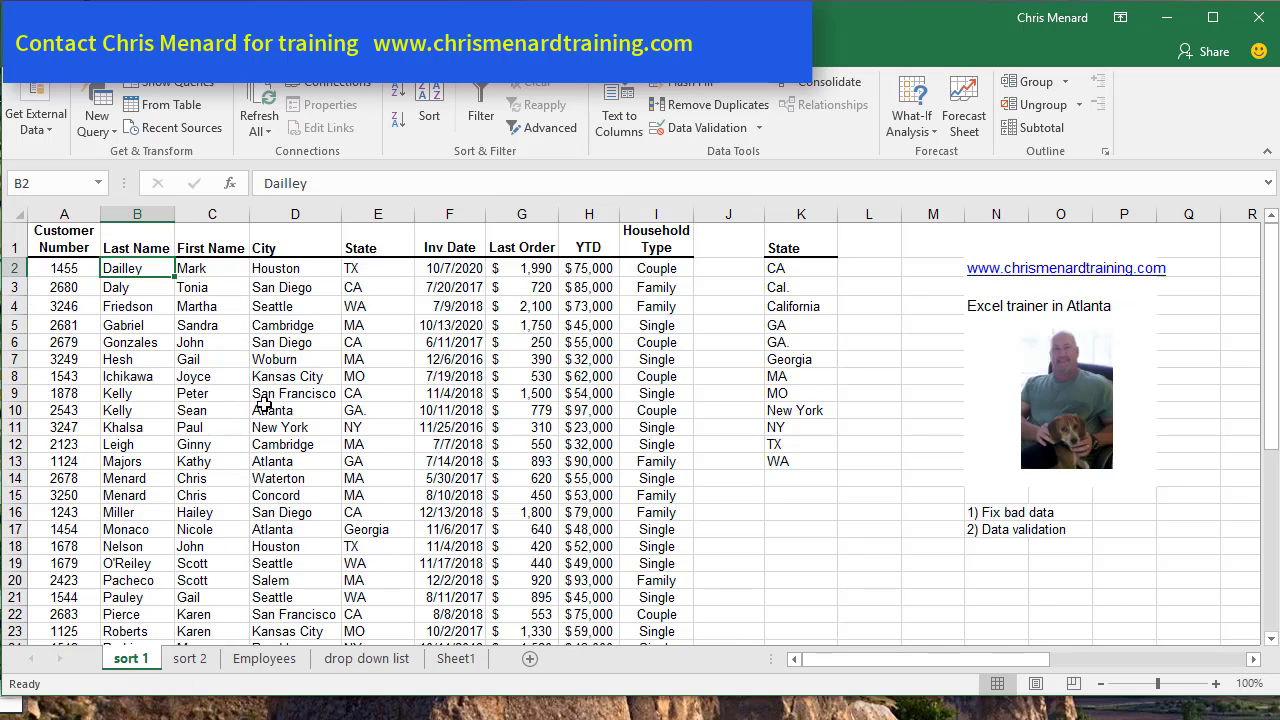